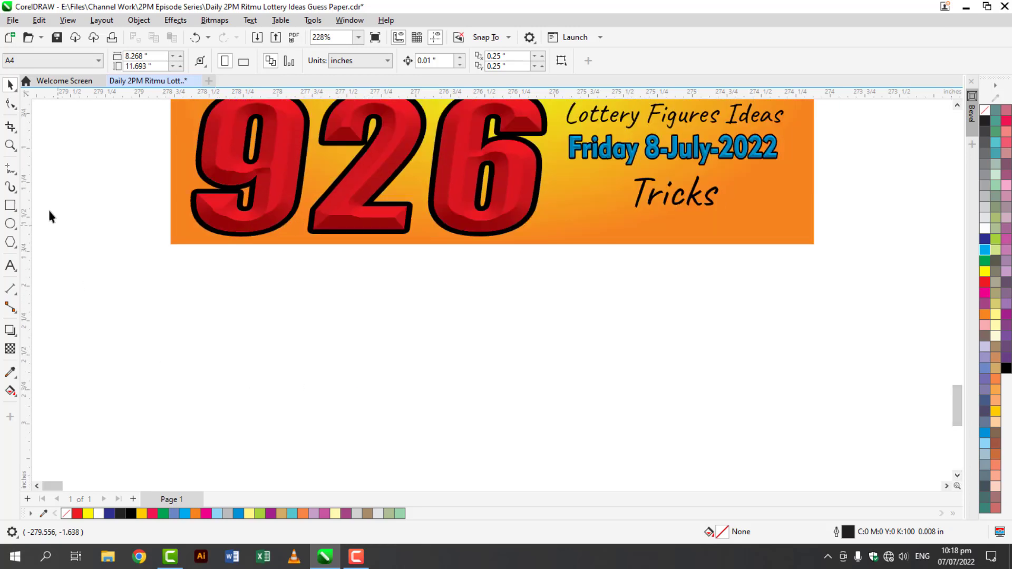
Draw a horizontal Artistic Media brush stroke in the dotted Artistic style across the empty area below the banner.
left_click(10, 188)
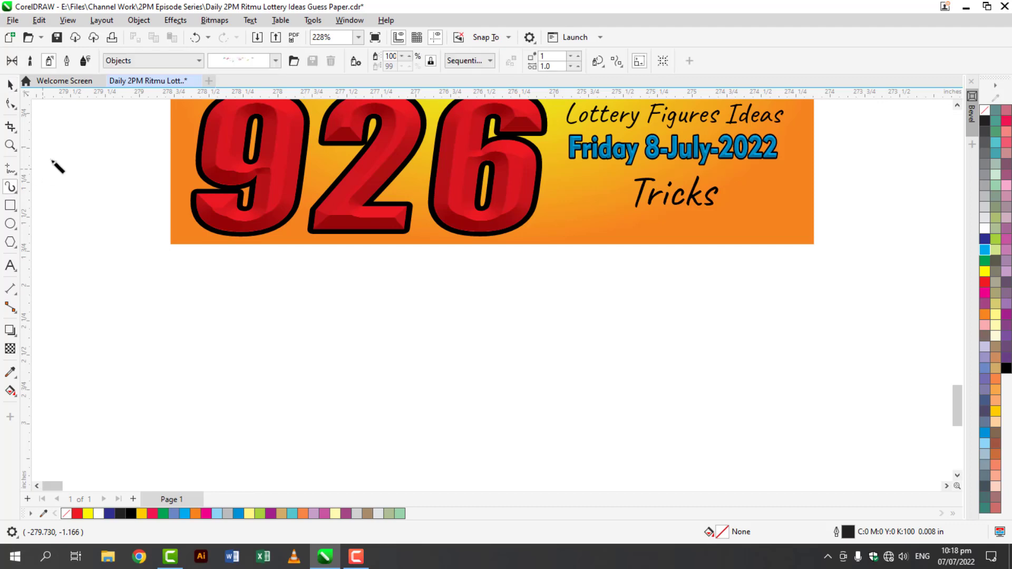
left_click(130, 61)
left_click(129, 60)
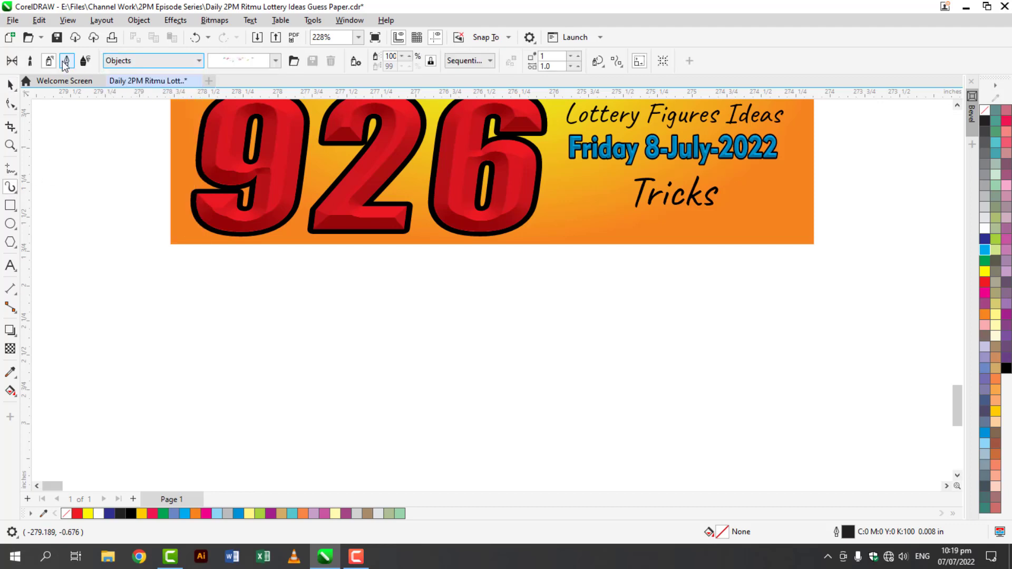
scroll(146, 61, "down", 6)
left_click(146, 62)
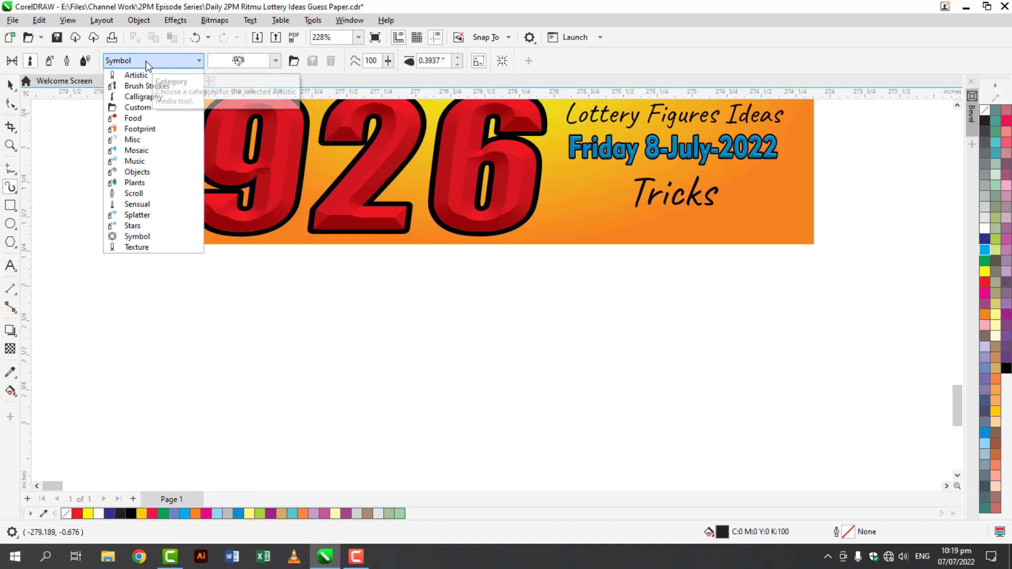
left_click(144, 190)
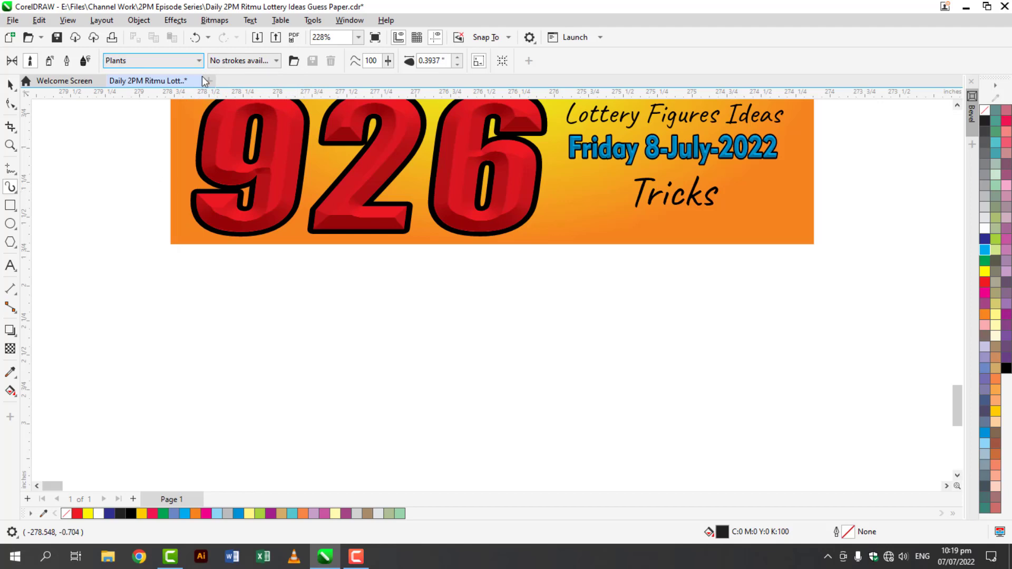
left_click(164, 64)
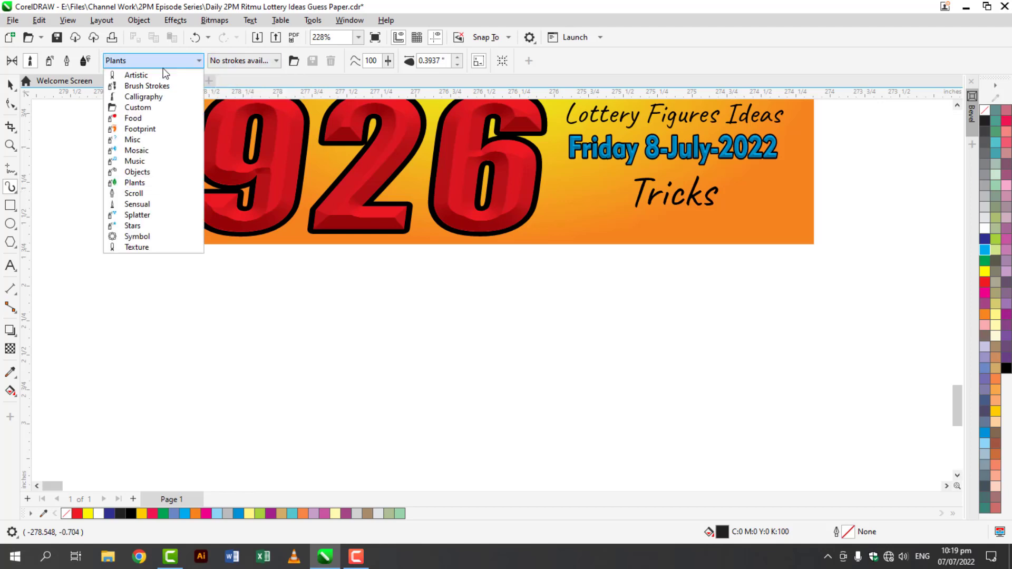
left_click(160, 77)
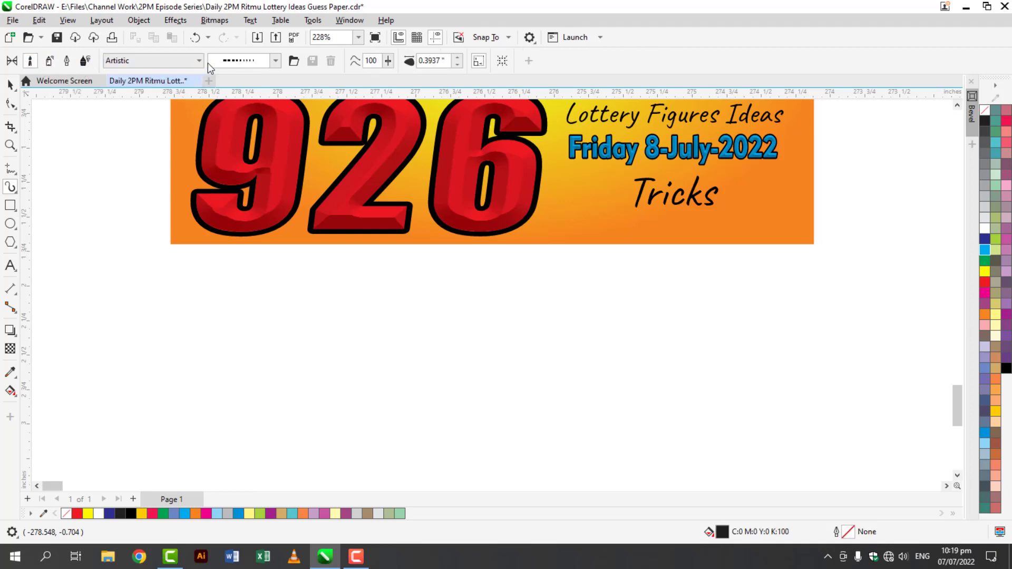
left_click(221, 61)
left_click(240, 110)
mouse_move(91, 320)
left_mouse_down()
mouse_move(382, 330)
mouse_move(498, 322)
left_mouse_up()
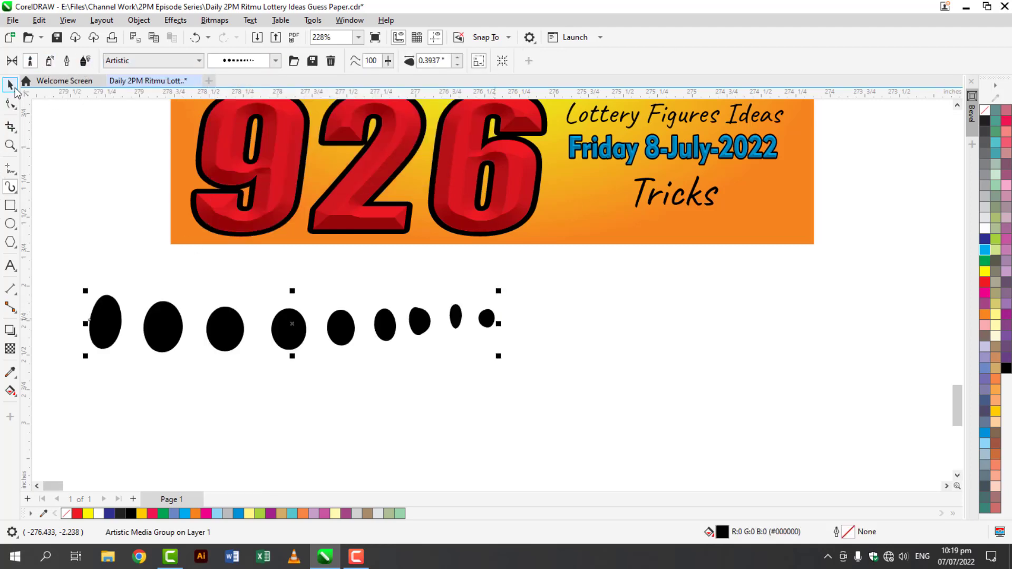
Colour the dotted stroke light yellow and move it slightly lower on the page.
left_click(249, 514)
key("Escape")
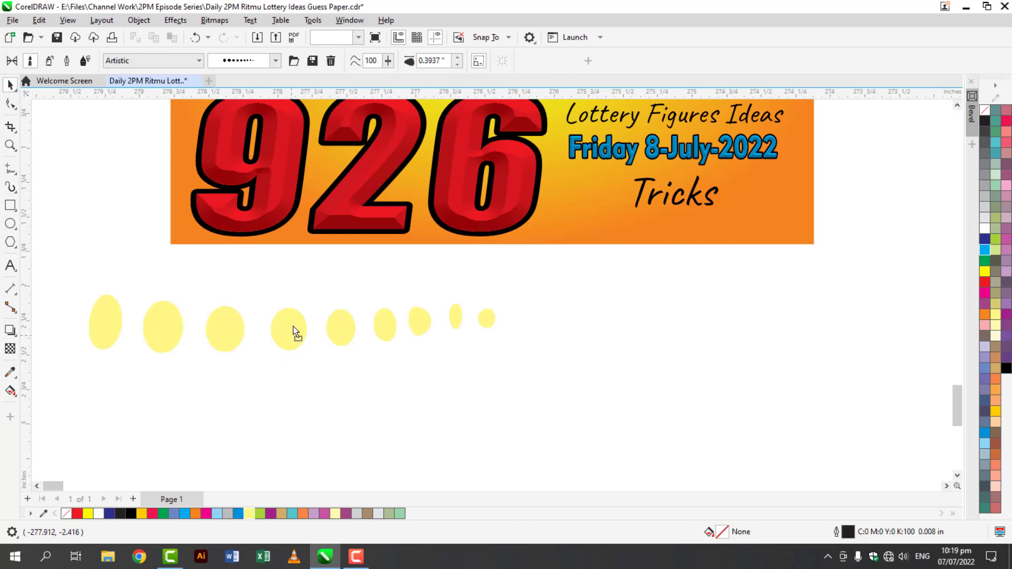
left_click_drag(294, 326, 282, 392)
key("Escape")
key("Escape")
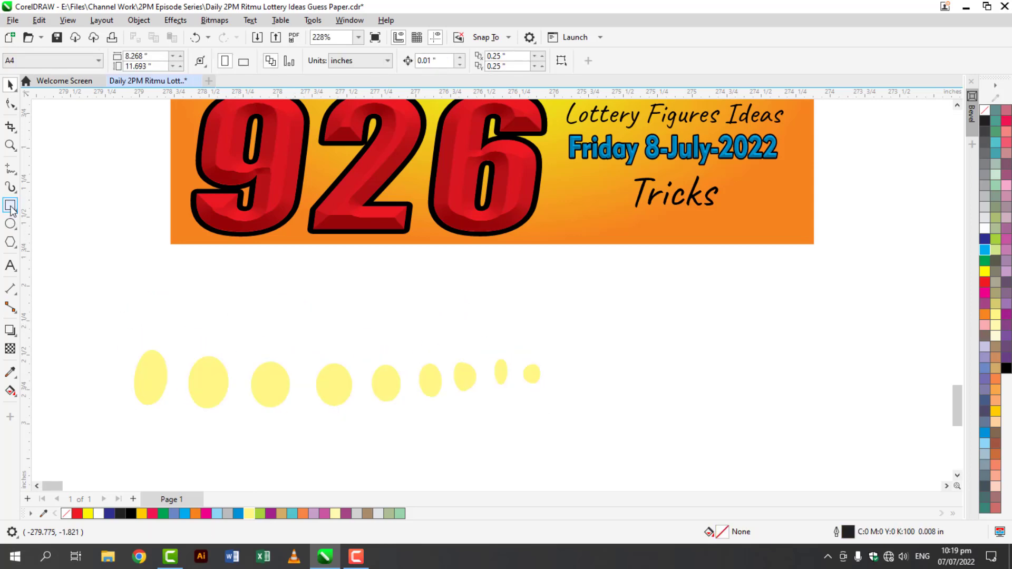
Draw a rectangle about 0.865 by 0.884 inches below the banner and round its corners to about 0.147 inches.
left_click(10, 207)
mouse_move(150, 316)
left_mouse_down()
mouse_move(271, 418)
mouse_move(271, 439)
left_mouse_up()
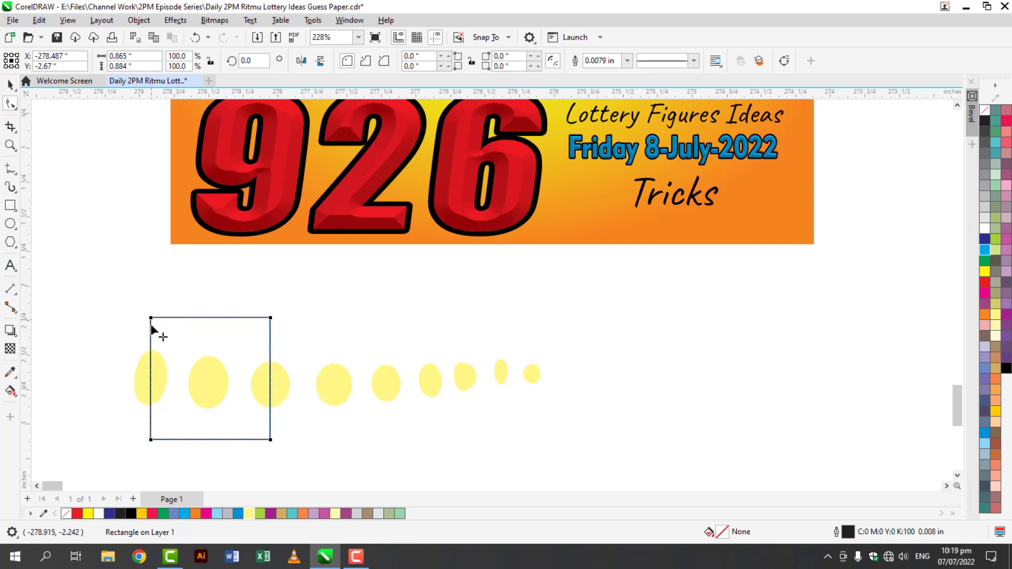
left_click_drag(150, 318, 151, 337)
left_click(11, 86)
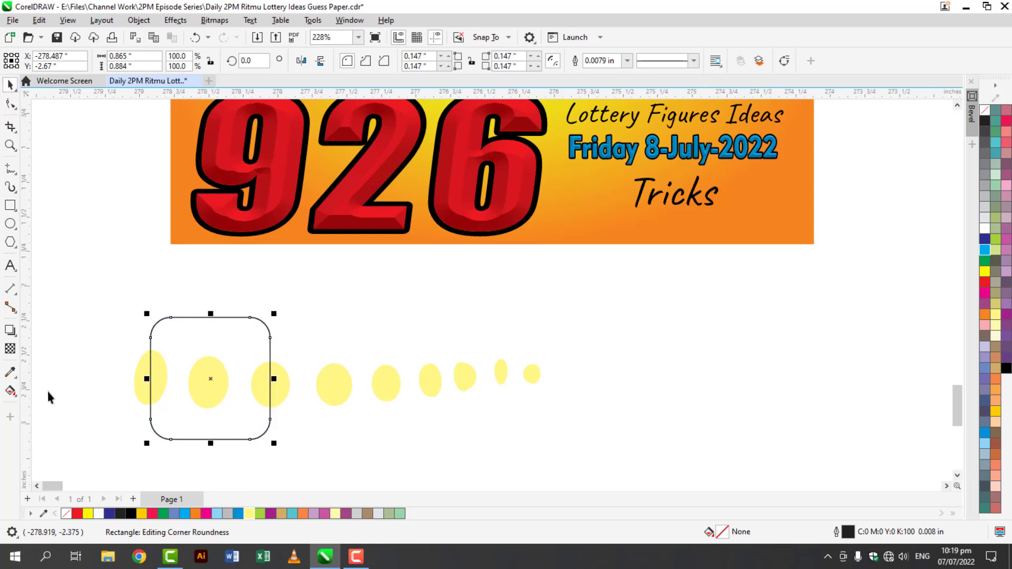
Fill the rounded square with black and shift it slightly to the right under the banner.
left_click(131, 514)
left_click(76, 419)
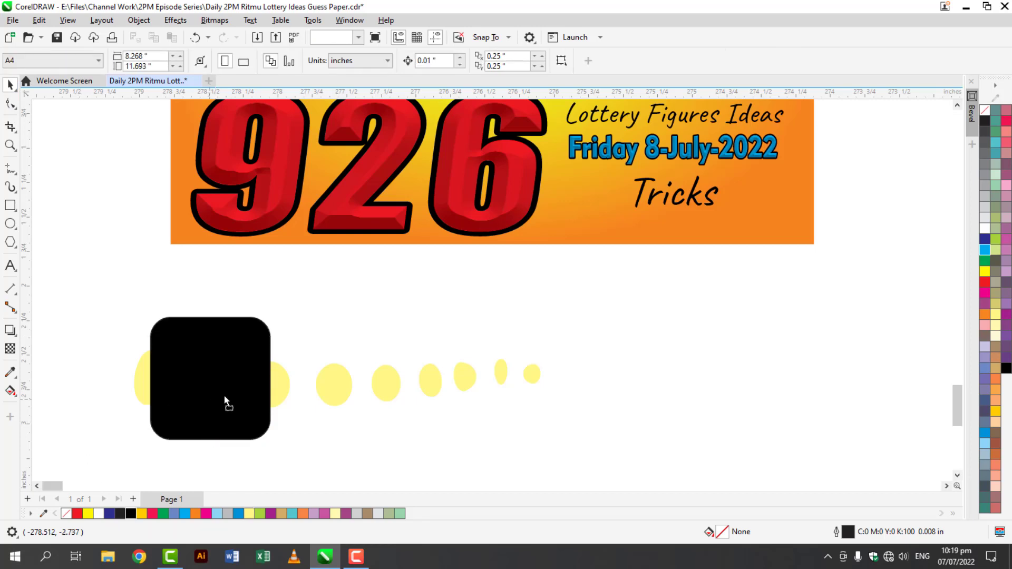
mouse_move(210, 400)
left_mouse_down()
mouse_move(232, 395)
mouse_move(240, 413)
mouse_move(208, 412)
left_mouse_up()
left_click(122, 430)
left_click(610, 280)
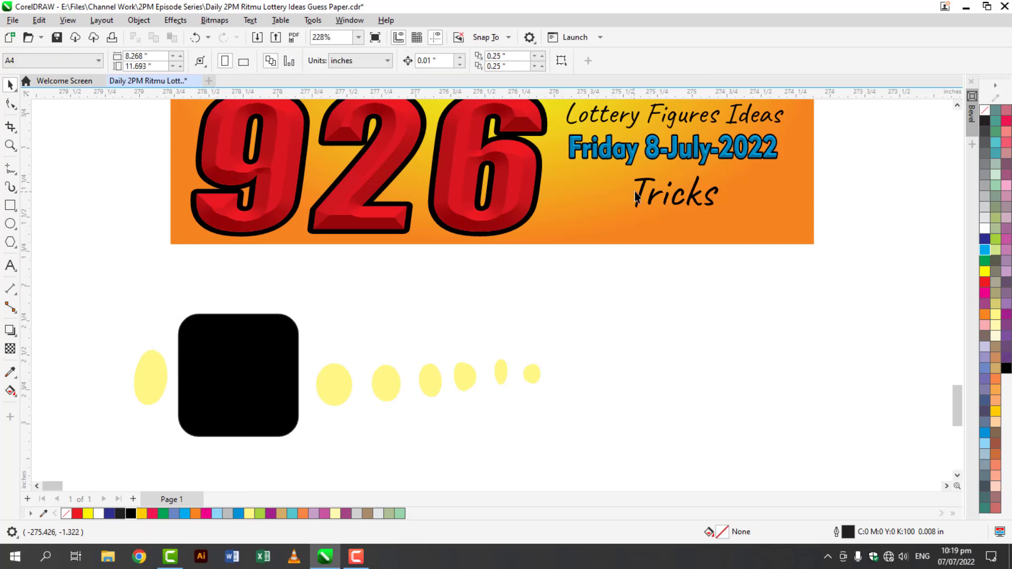
Copy the banner's Tricks text onto the black square as a white 2, enlarged to about 72 pt and centred.
left_click_drag(654, 195, 247, 394)
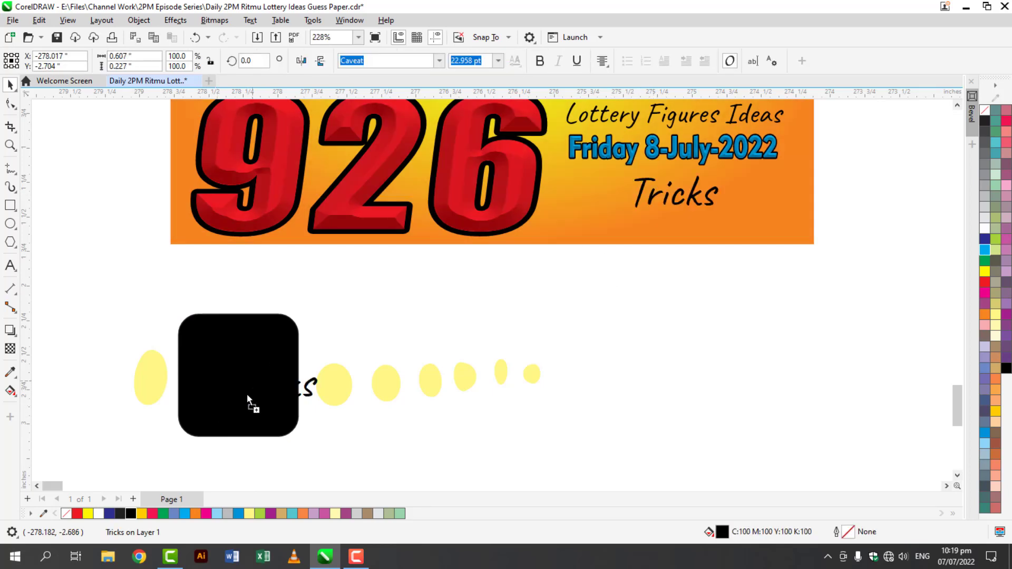
left_click(98, 513)
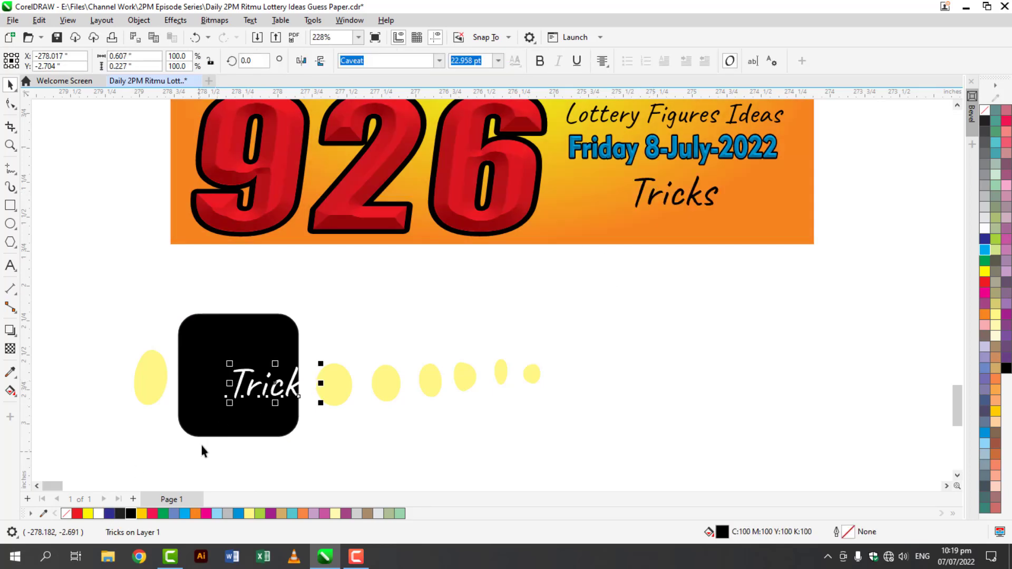
double_click(252, 392)
key("ctrl+a")
type("2")
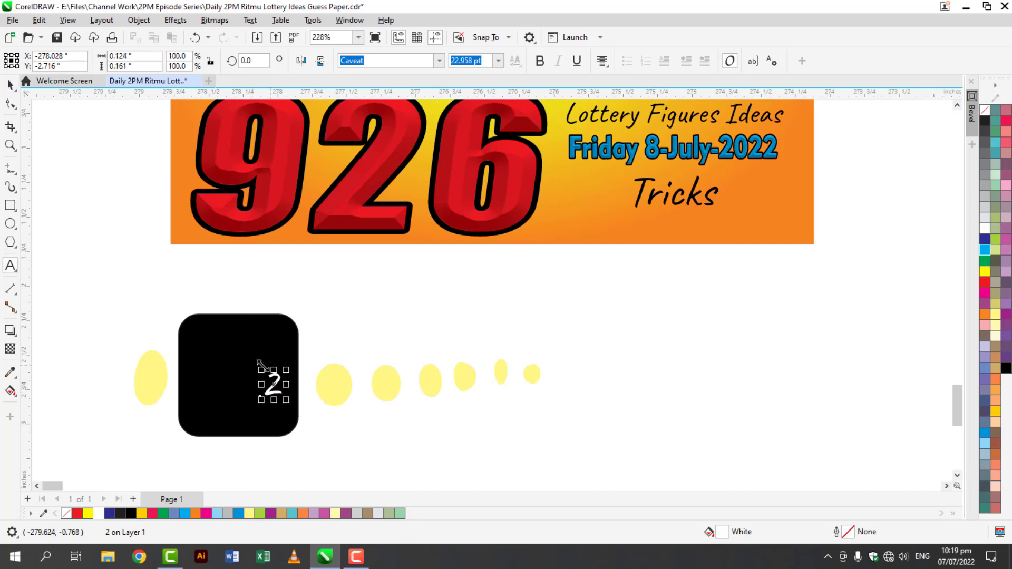
left_click_drag(261, 369, 225, 322)
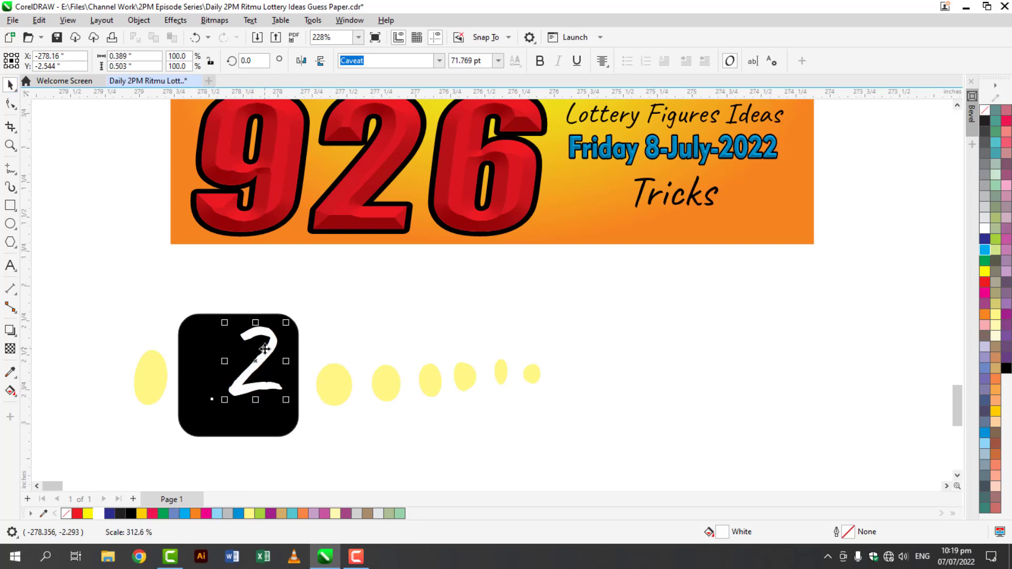
left_click_drag(265, 349, 245, 367)
Duplicate the black square with its number directly to the right of the original.
left_click_drag(155, 279, 492, 427)
key("Escape")
Change the second square's number to 21, scale it down to about 53 pt and centre it in the square.
left_click(373, 405)
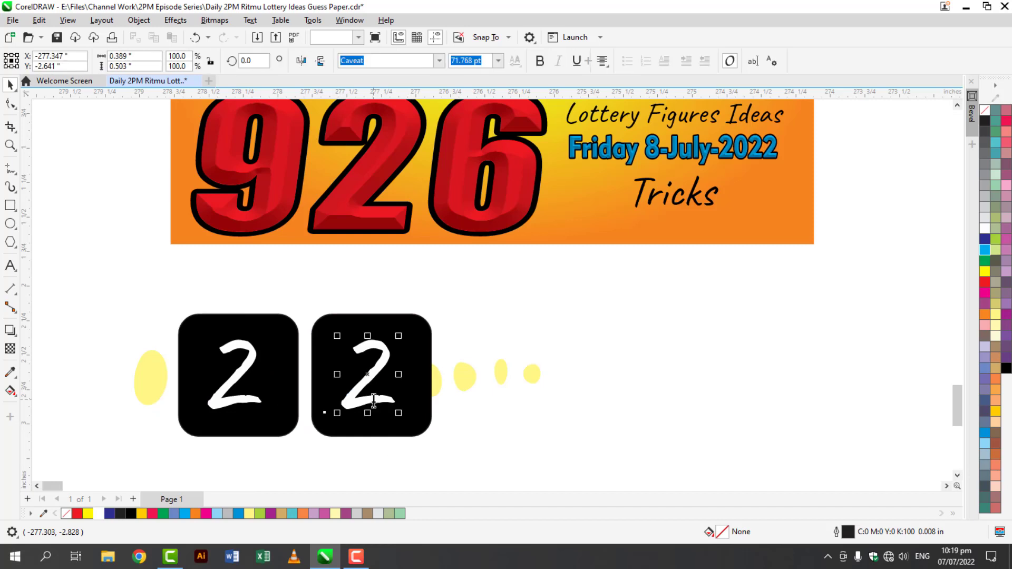
double_click(374, 403)
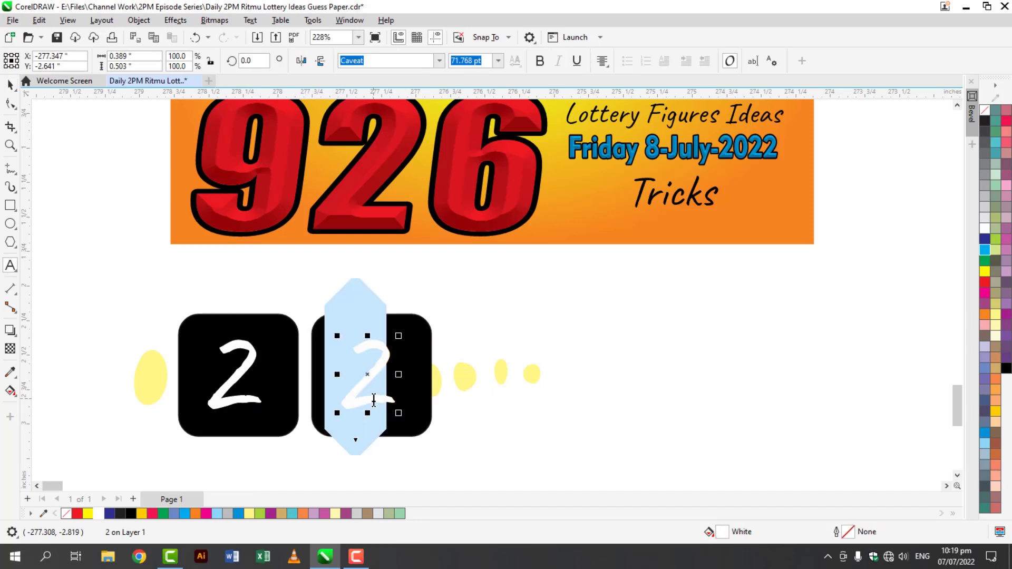
type("21")
left_click(10, 84)
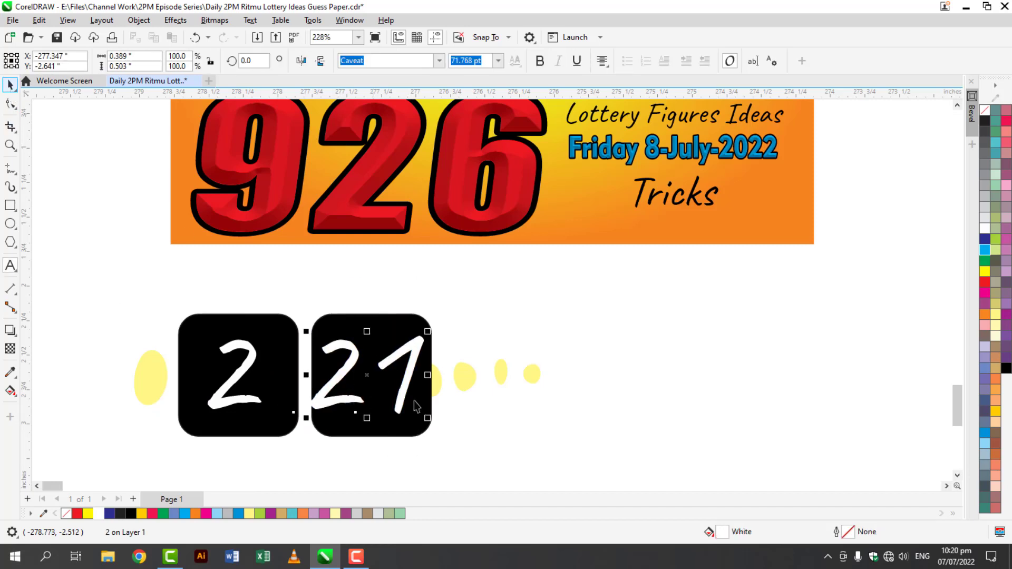
left_click_drag(428, 418, 398, 398)
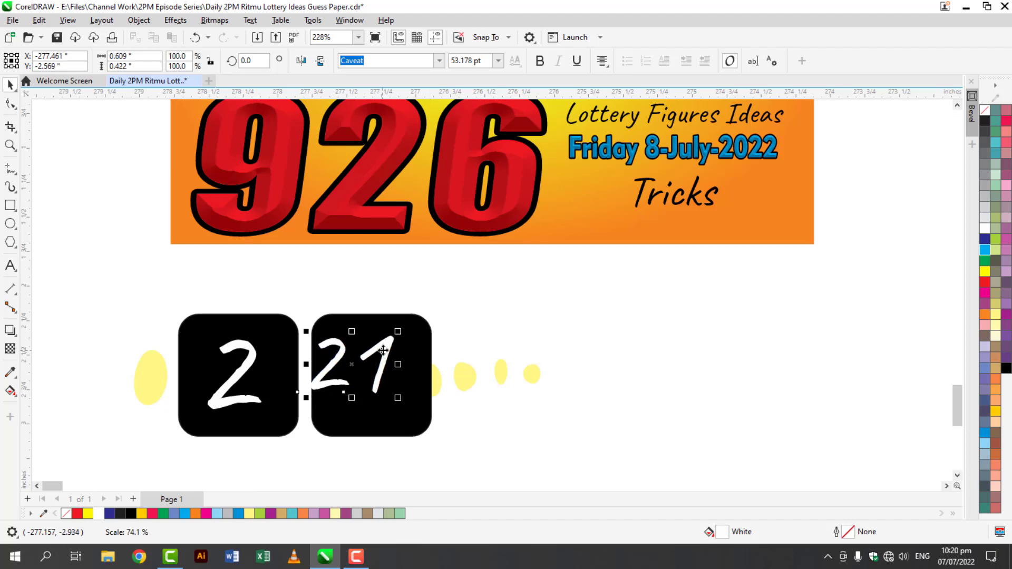
left_click_drag(400, 353, 407, 358)
Delete the yellow dotted stroke behind the squares.
left_click(467, 374)
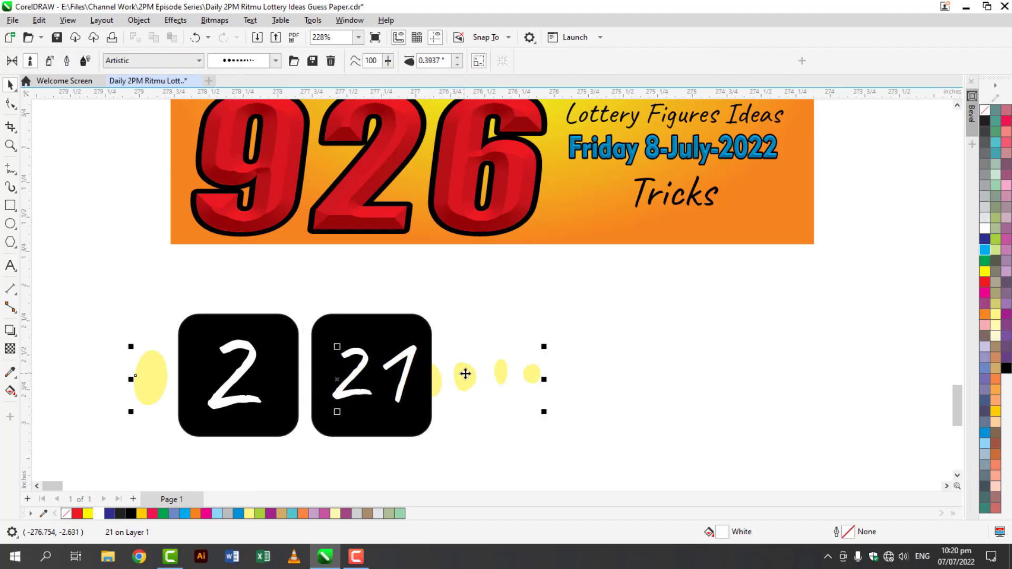
right_click(467, 375)
key("Escape")
left_click(467, 387)
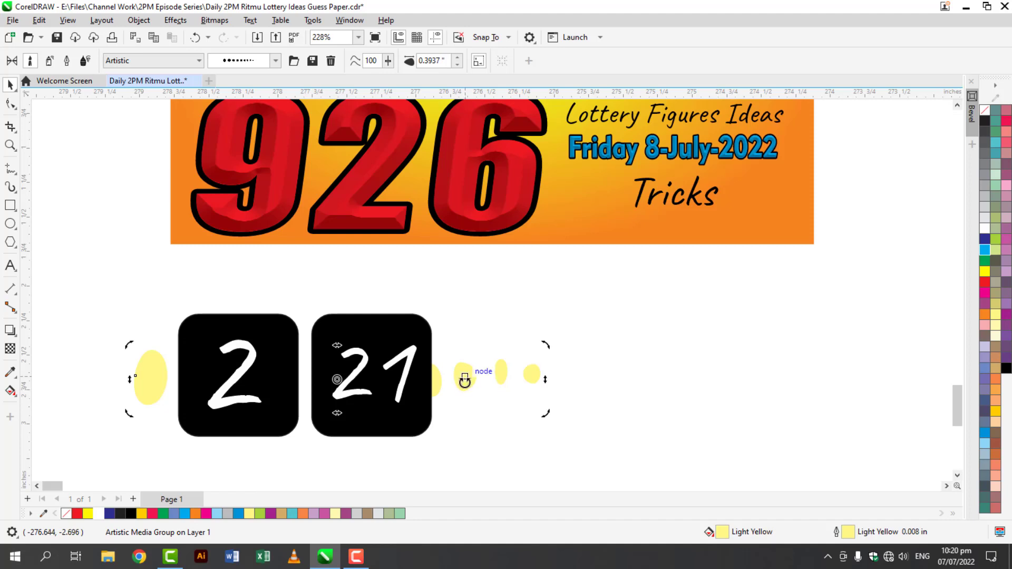
left_click_drag(464, 381, 480, 296)
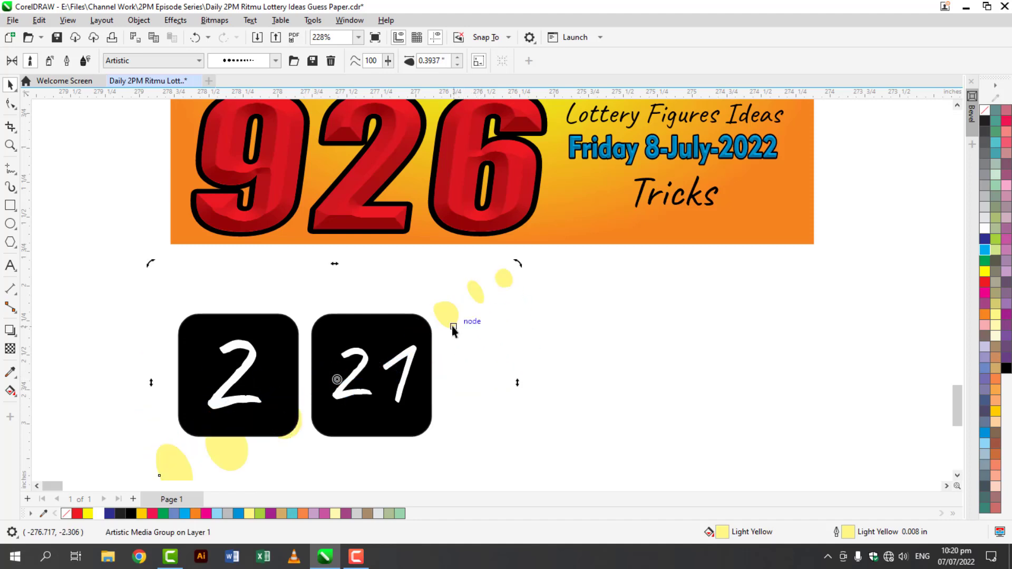
key("Delete")
Duplicate the 21 square with its number four times to the right at equal spacing, completing a row of six.
left_click(350, 406)
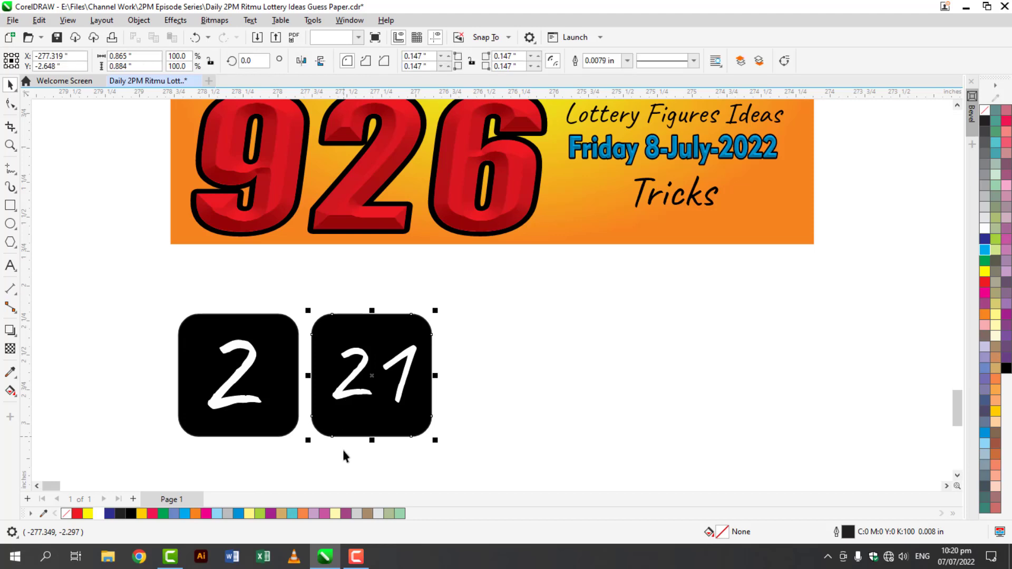
scroll(343, 453, "up", 2)
left_click(338, 453)
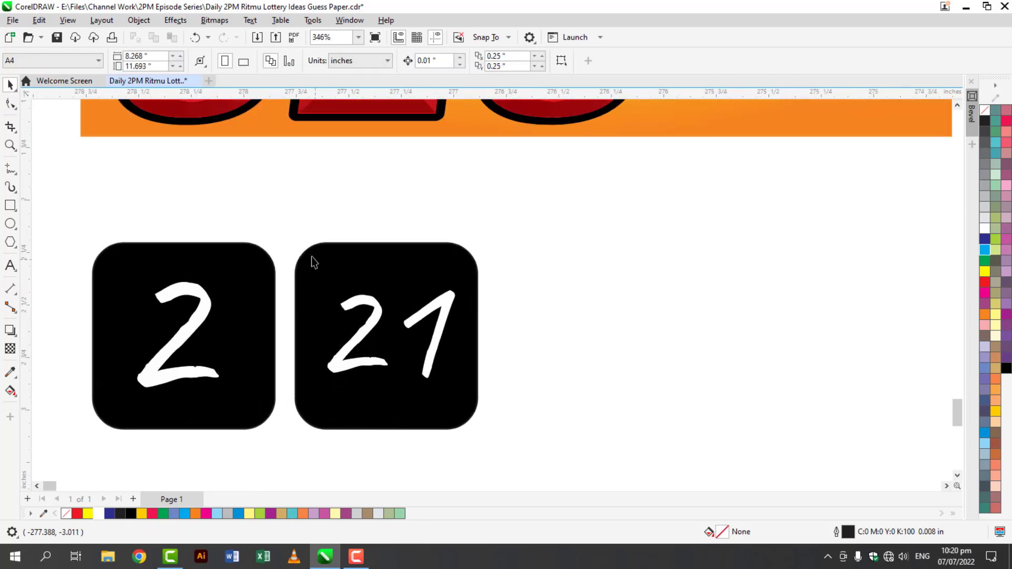
left_click_drag(364, 405, 524, 425)
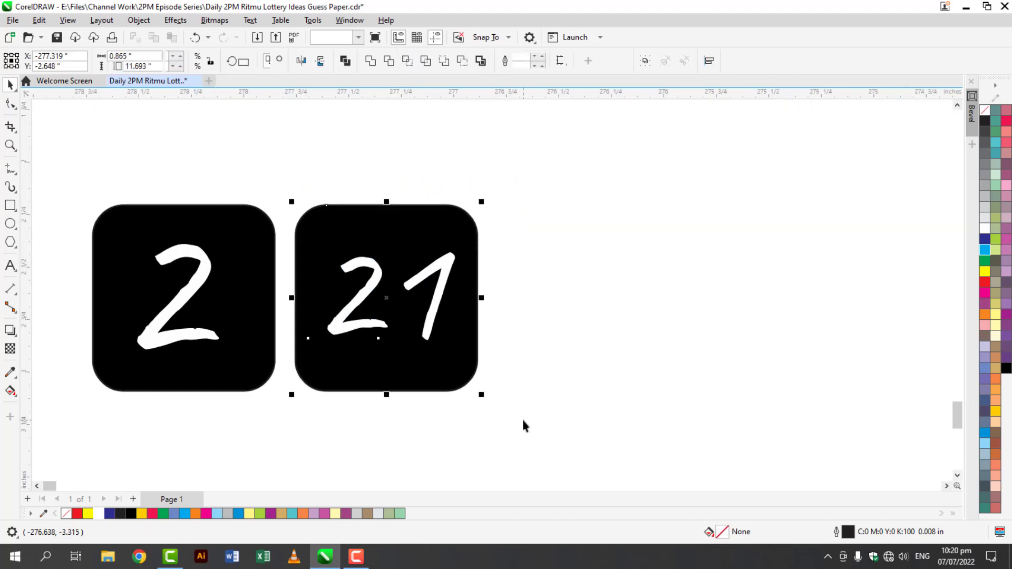
left_click_drag(369, 379, 562, 379)
key("ctrl+r")
key("ctrl+r")
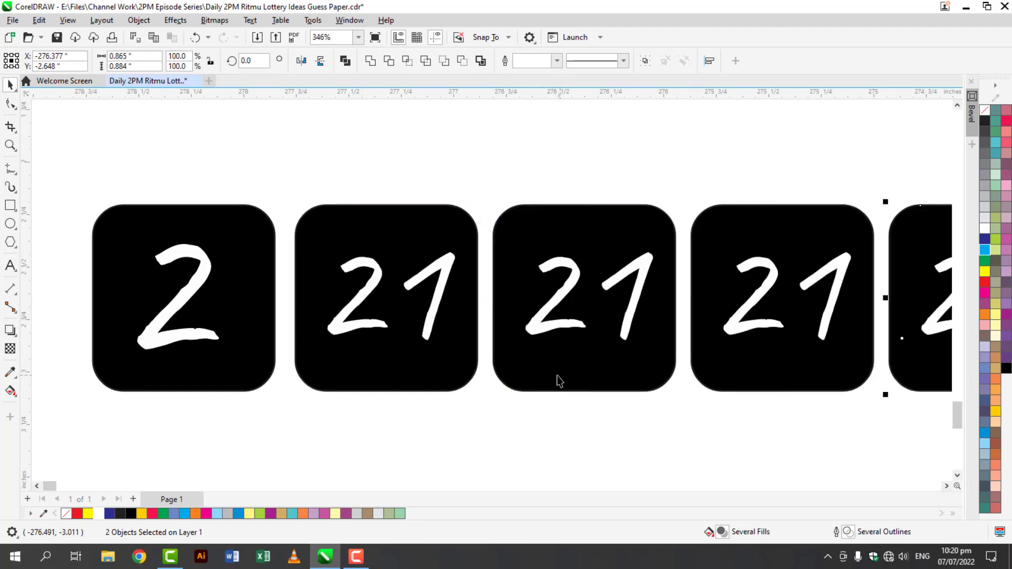
scroll(445, 358, "down", 5)
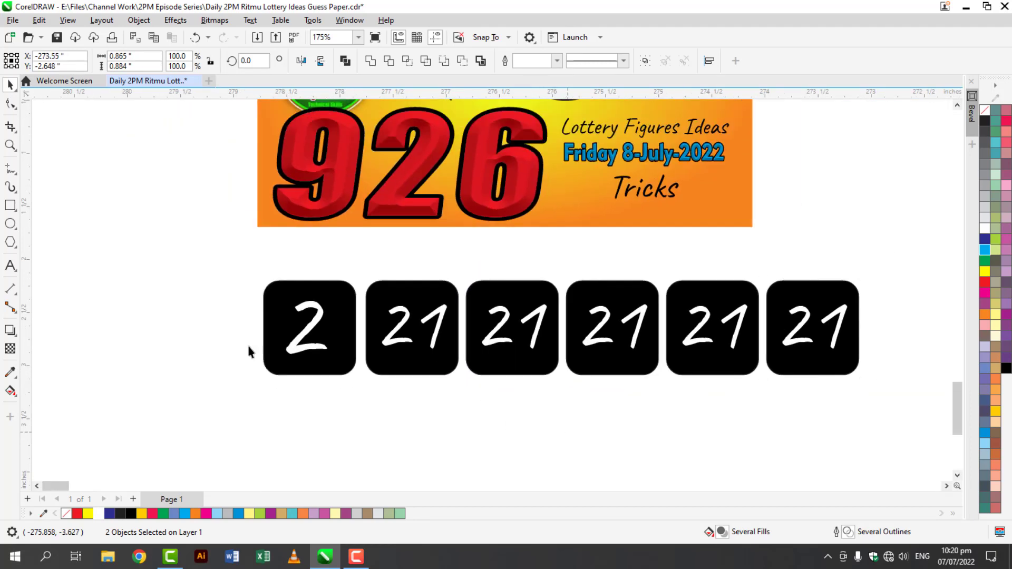
Apply the Flat Bottom Left drop shadow preset to all six black squares.
left_click(96, 293)
left_click(280, 291)
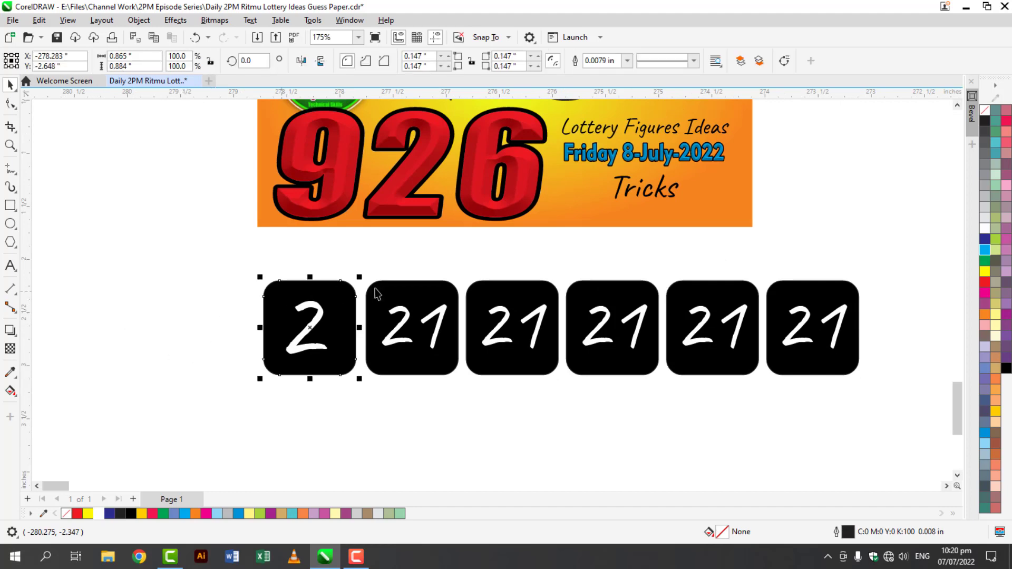
left_click(609, 295, "shift")
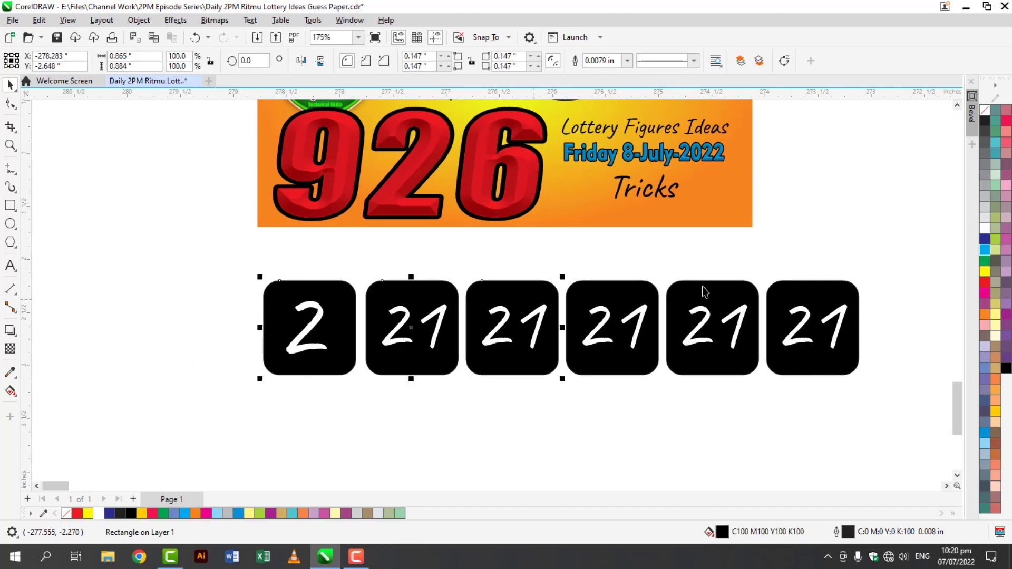
left_click(708, 289, "shift")
key("s")
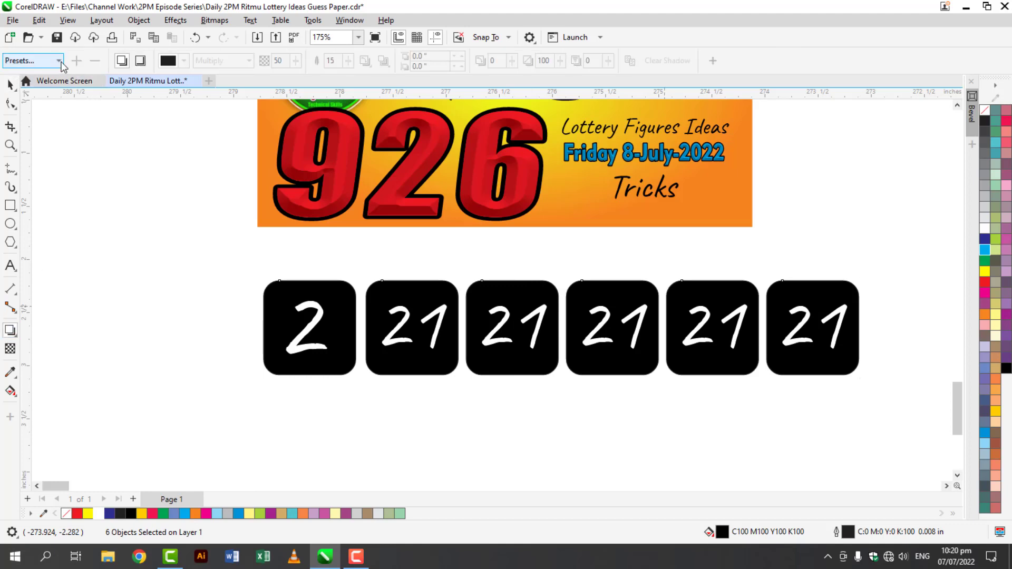
left_click(32, 60)
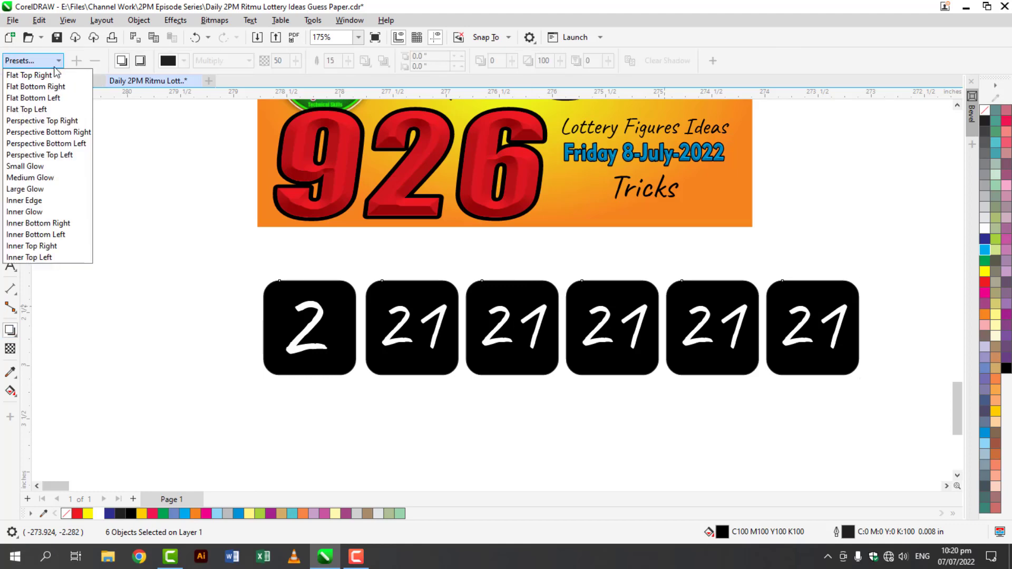
left_click(52, 98)
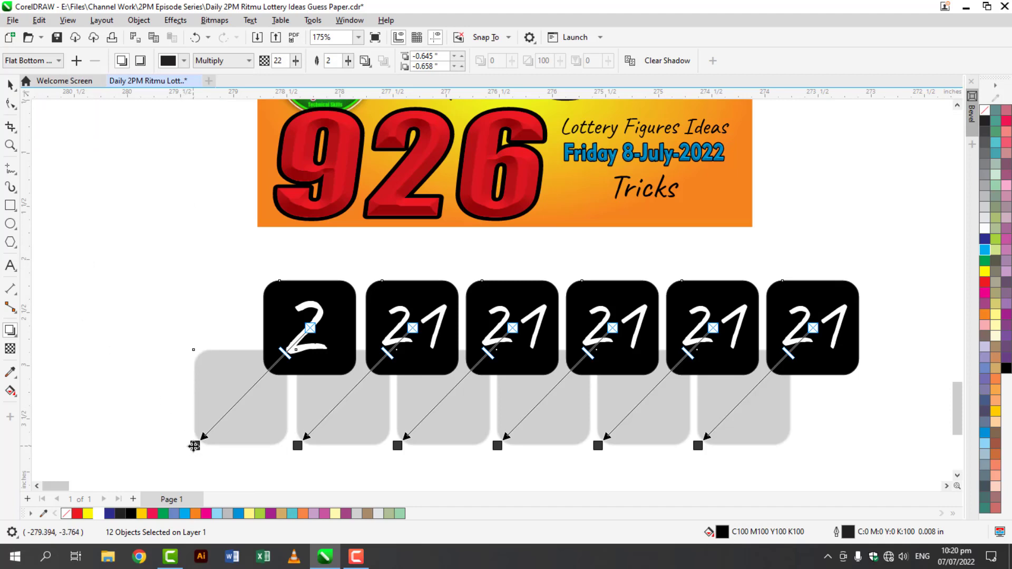
Shorten the drop shadows of all six black squares so each falls slightly below and to the left of its square.
left_click_drag(193, 446, 269, 400)
left_click_drag(302, 448, 367, 397)
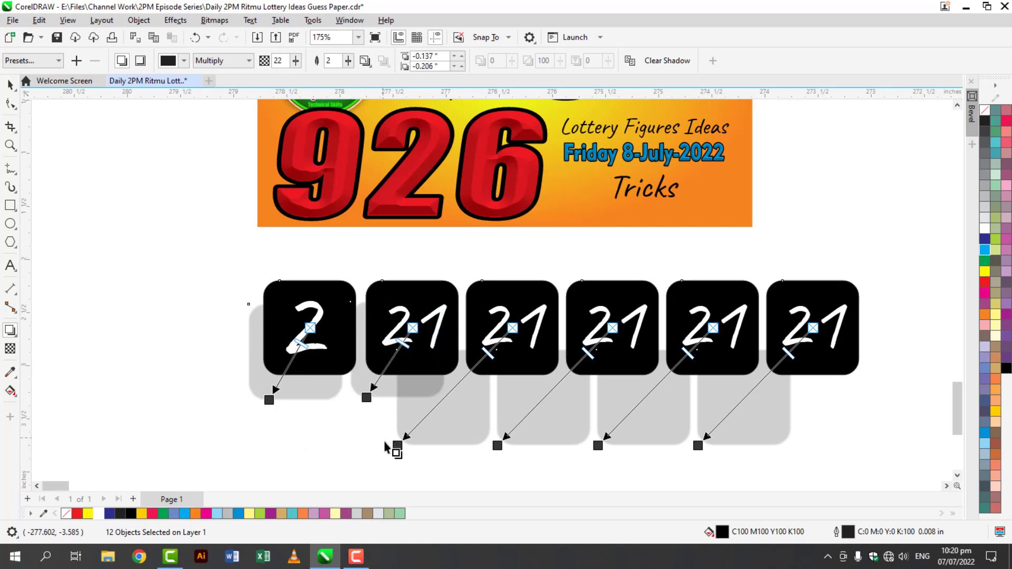
left_click_drag(396, 445, 459, 391)
left_click_drag(496, 445, 534, 418)
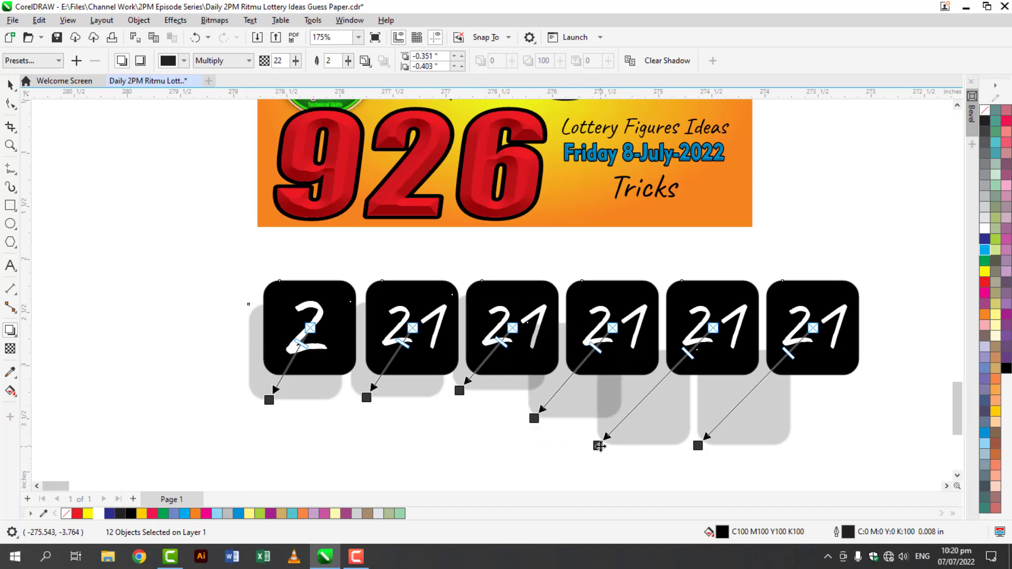
left_click_drag(599, 445, 645, 399)
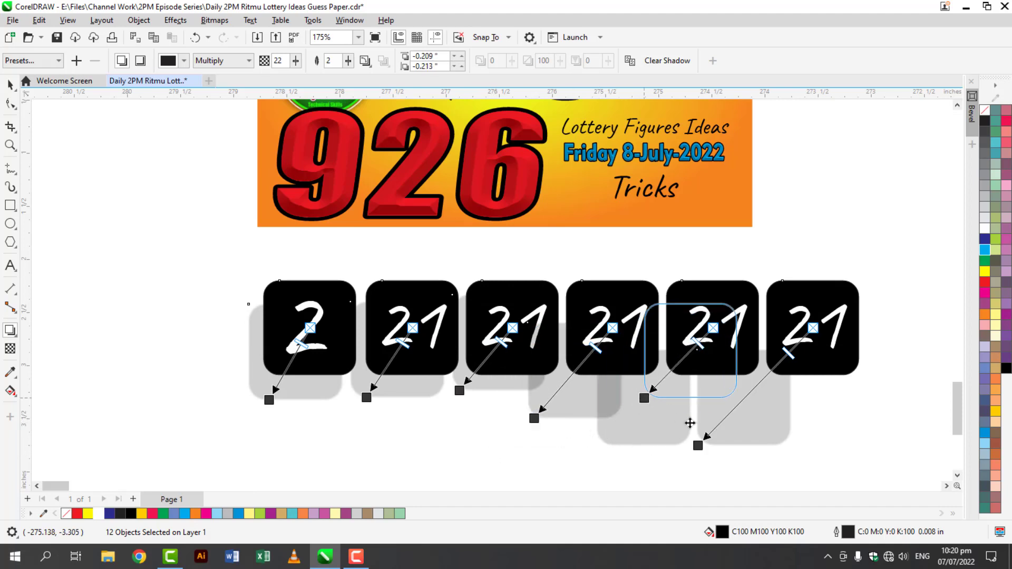
left_click_drag(698, 446, 767, 401)
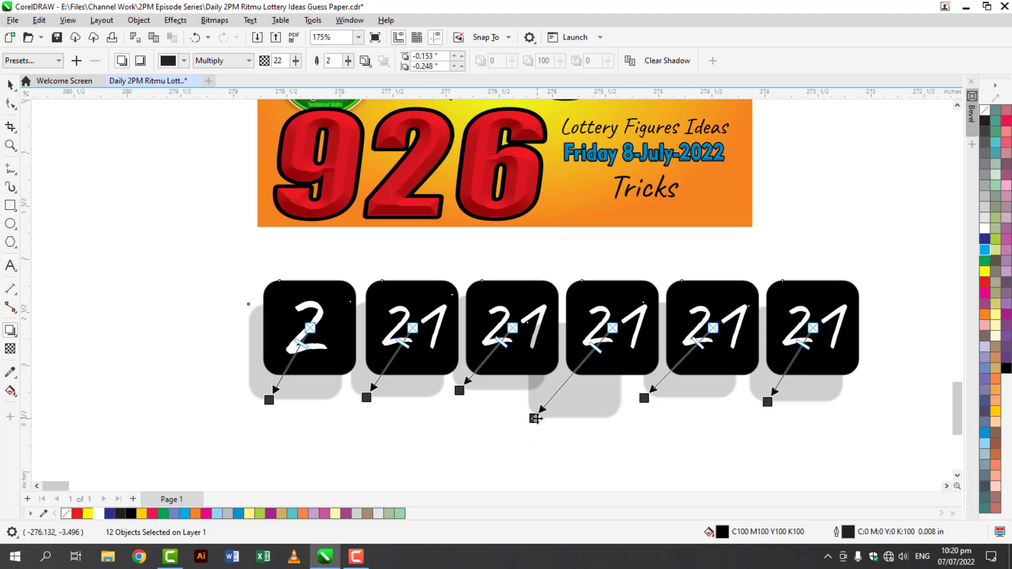
left_click_drag(535, 419, 555, 401)
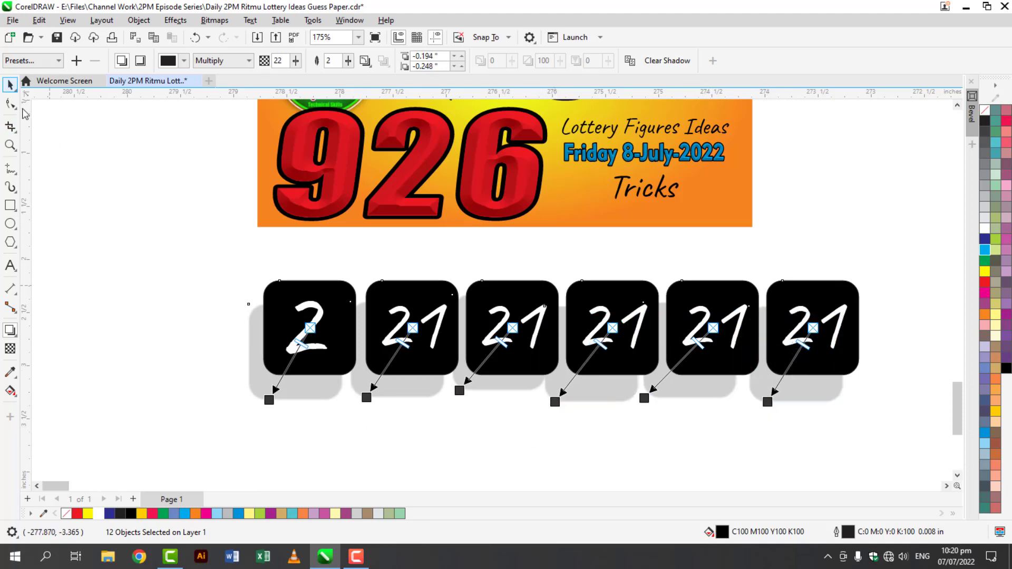
Duplicate the whole row of number tiles with their shadows downward four times at equal spacing of about 1 inch.
key("space")
left_click_drag(153, 249, 884, 445)
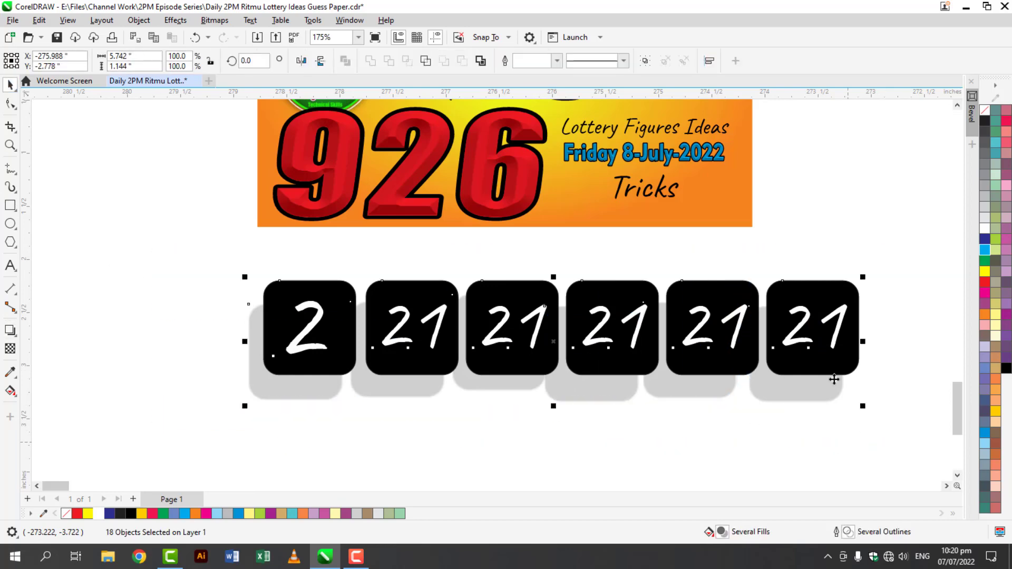
left_click_drag(826, 335, 824, 436)
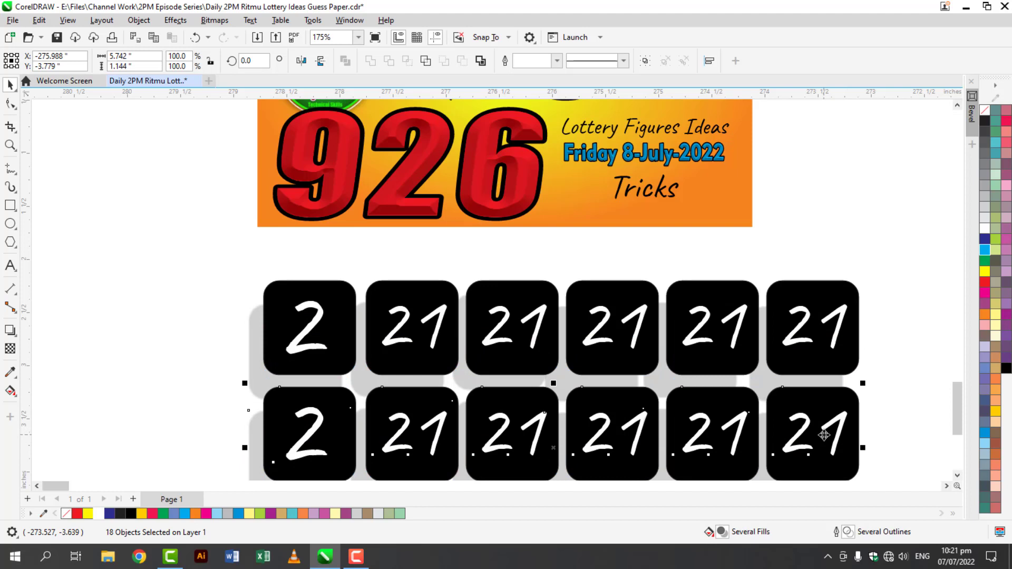
Change the numbers in the first row's third and fourth tiles to 22 and 29.
scroll(411, 352, "up", 2)
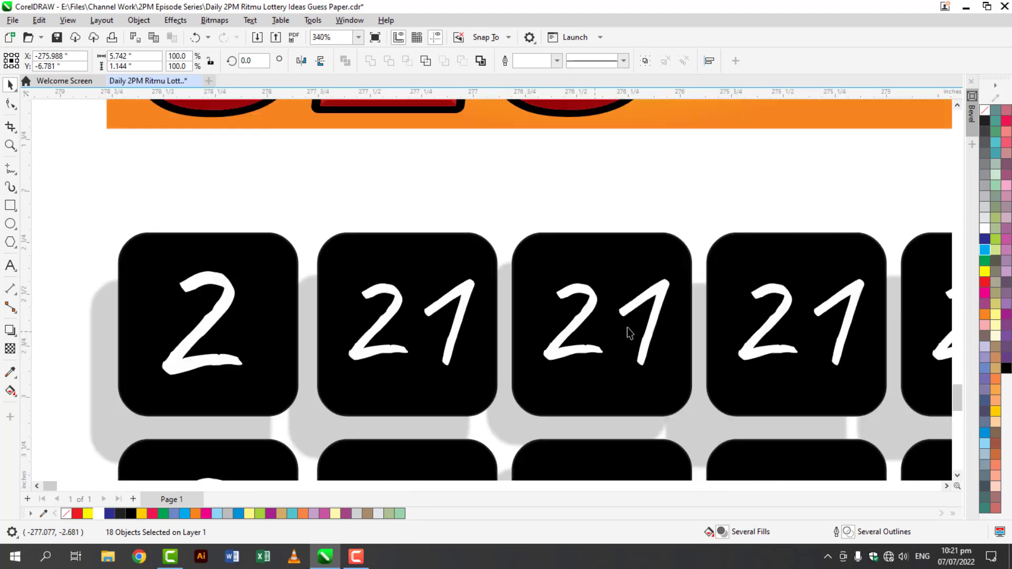
double_click(649, 304)
double_click(644, 304)
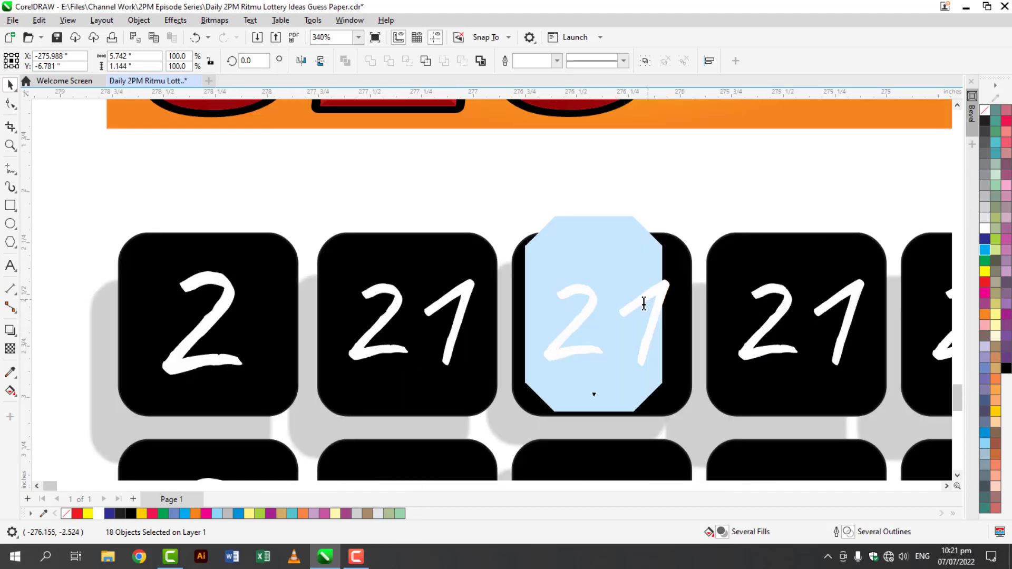
type("22")
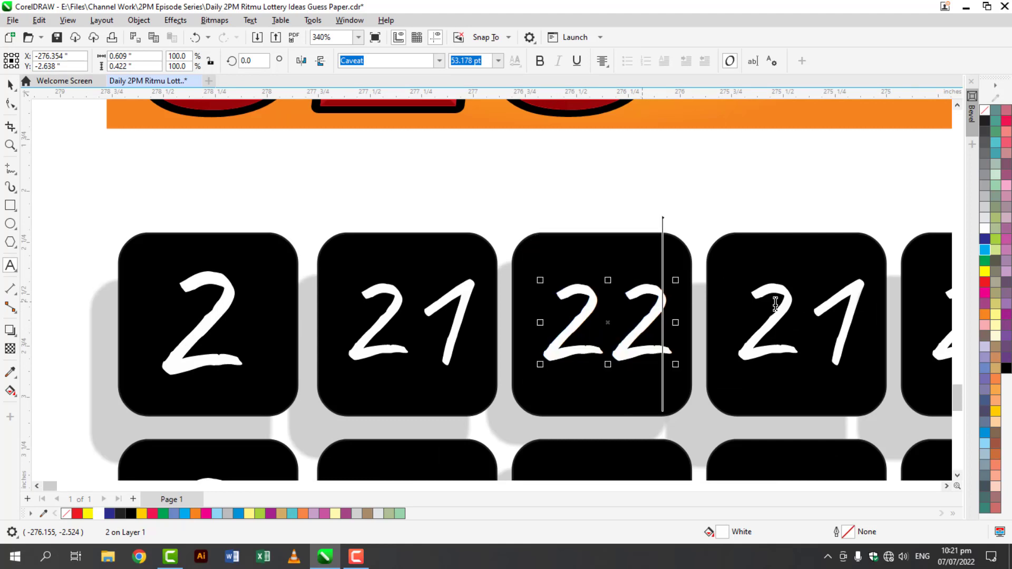
left_click(776, 304)
key("Delete")
type("9")
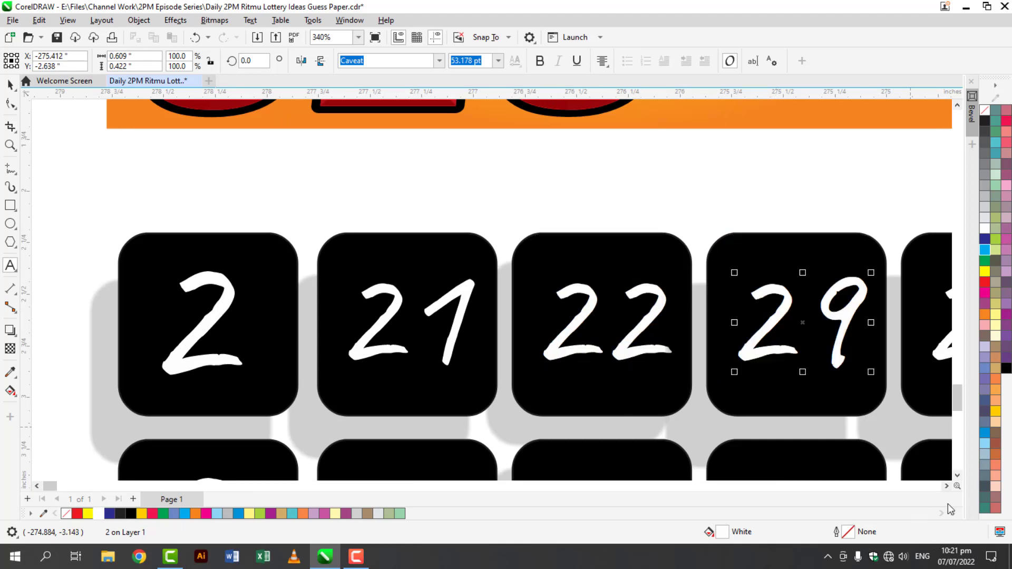
Change the numbers in the first row's fifth and sixth tiles to 26 and 25.
left_click(948, 486)
left_click_drag(948, 486, 947, 486)
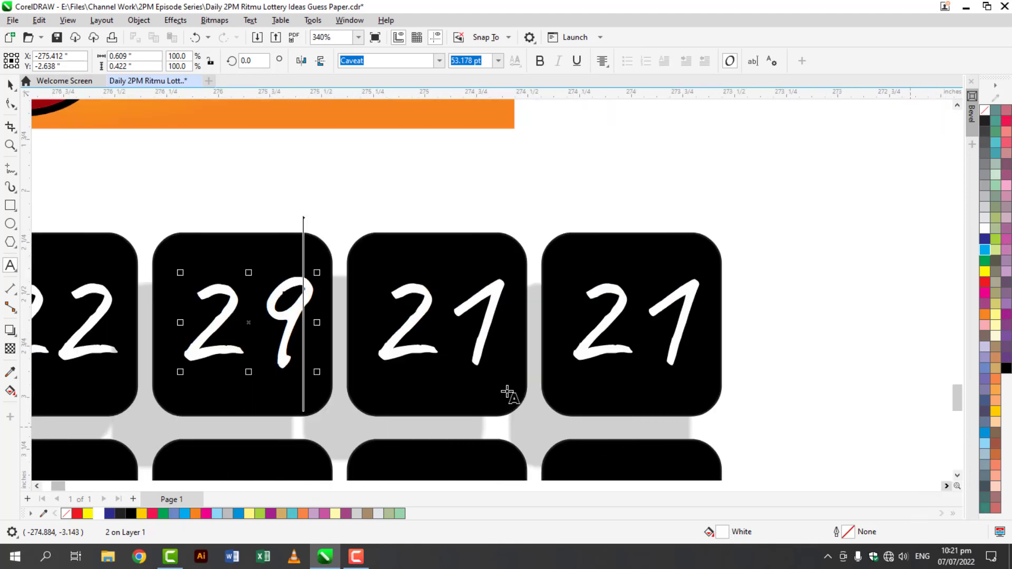
left_click(486, 334)
key("ctrl+a")
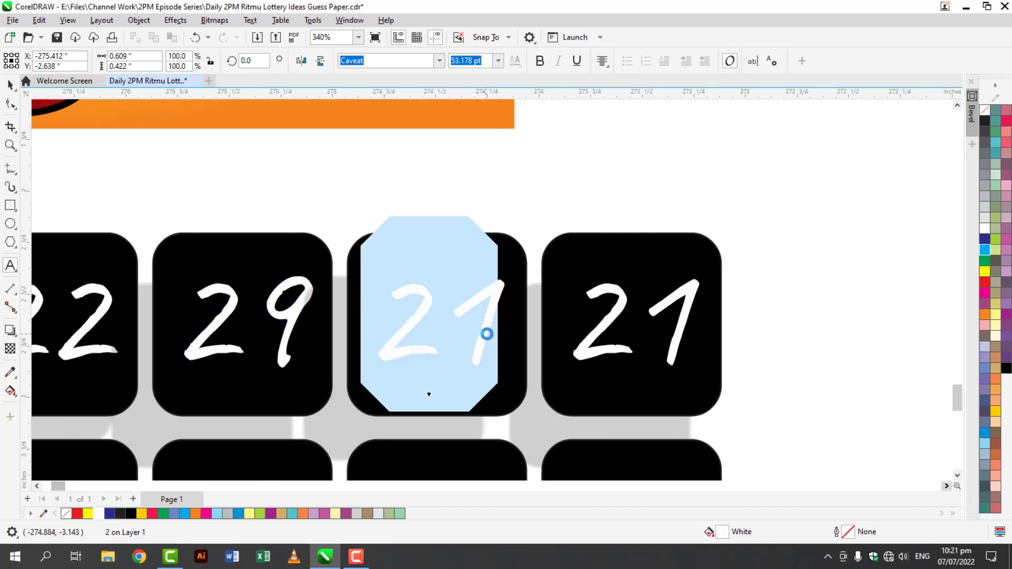
type("26")
left_click(586, 345)
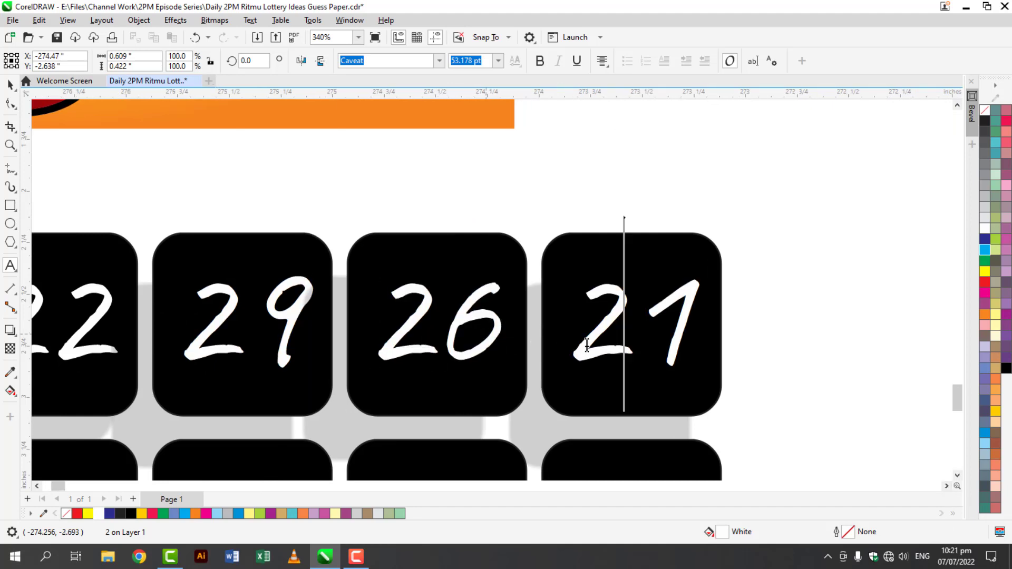
key("ctrl+a")
type("25")
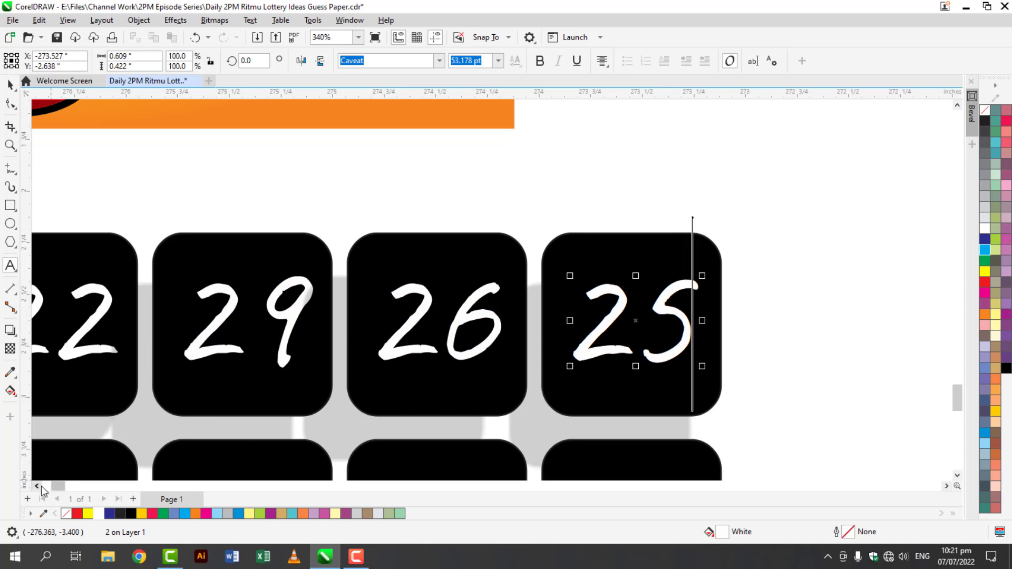
Fill the number 29 in the first row with Neon Red.
left_click(10, 84)
left_click(274, 312)
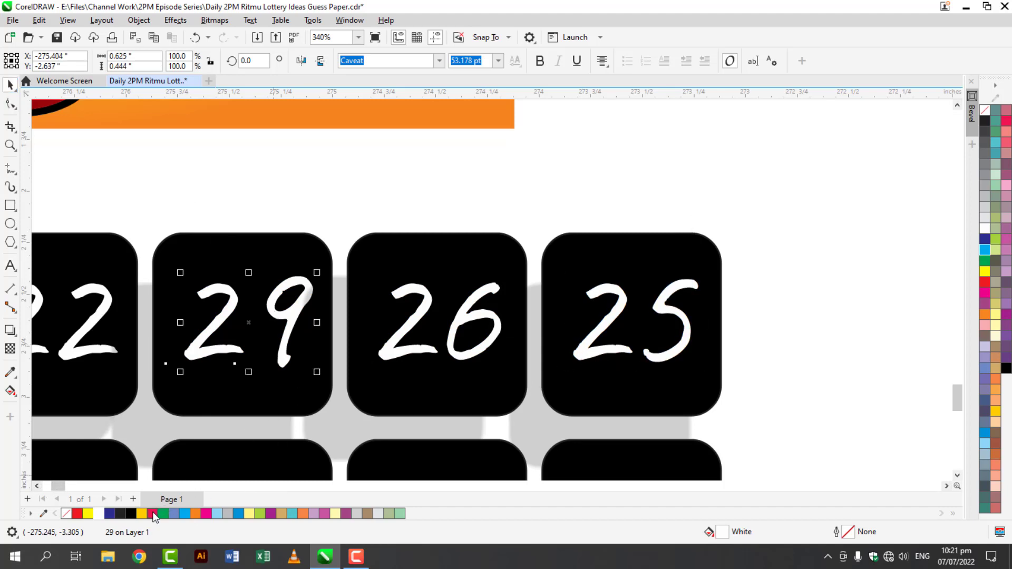
left_click(153, 513)
Change the numbers in the second row's first and second tiles to 1 and 11.
left_click(36, 485)
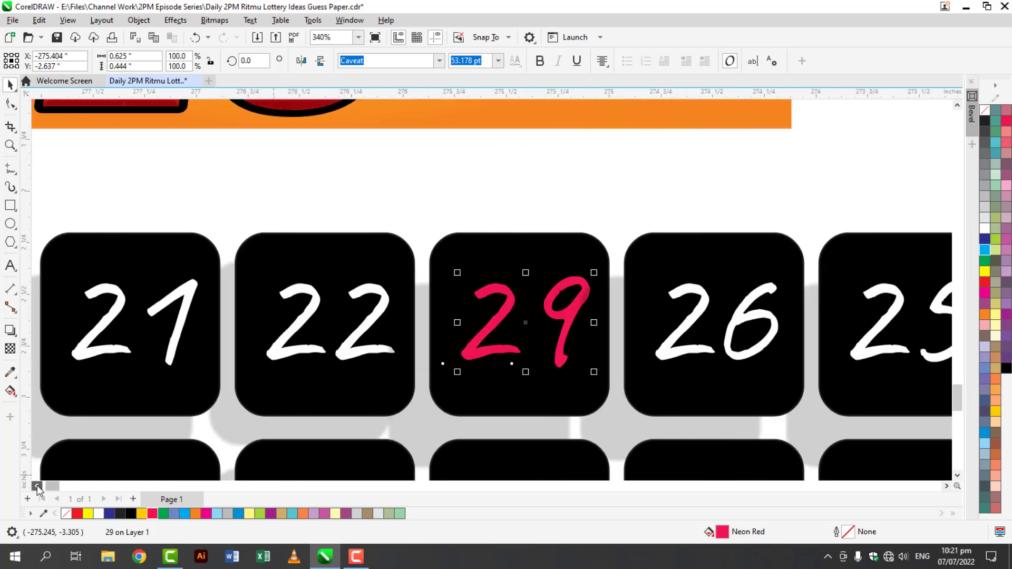
left_click(37, 485)
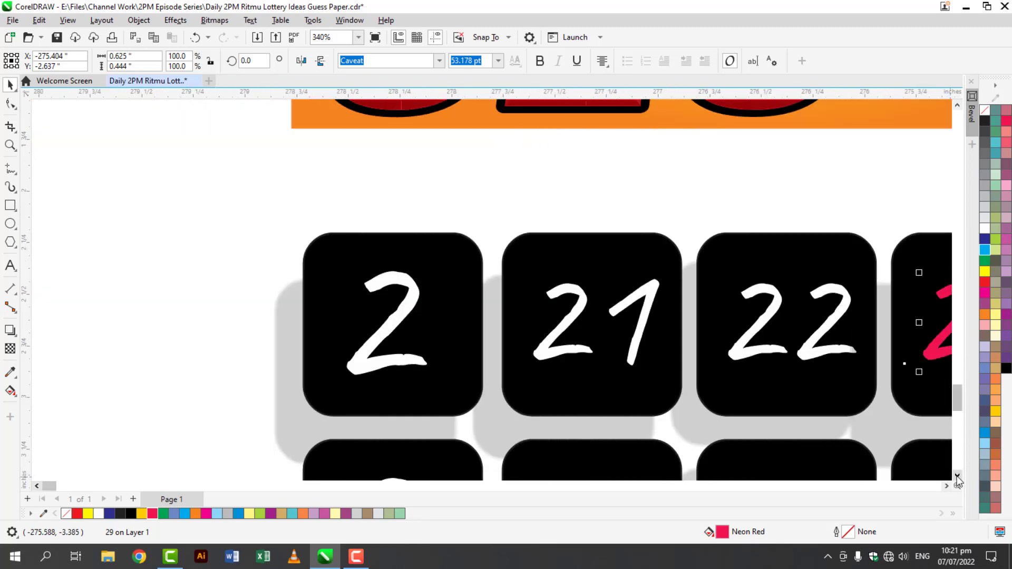
left_click(957, 476)
scroll(425, 296, "up", 1)
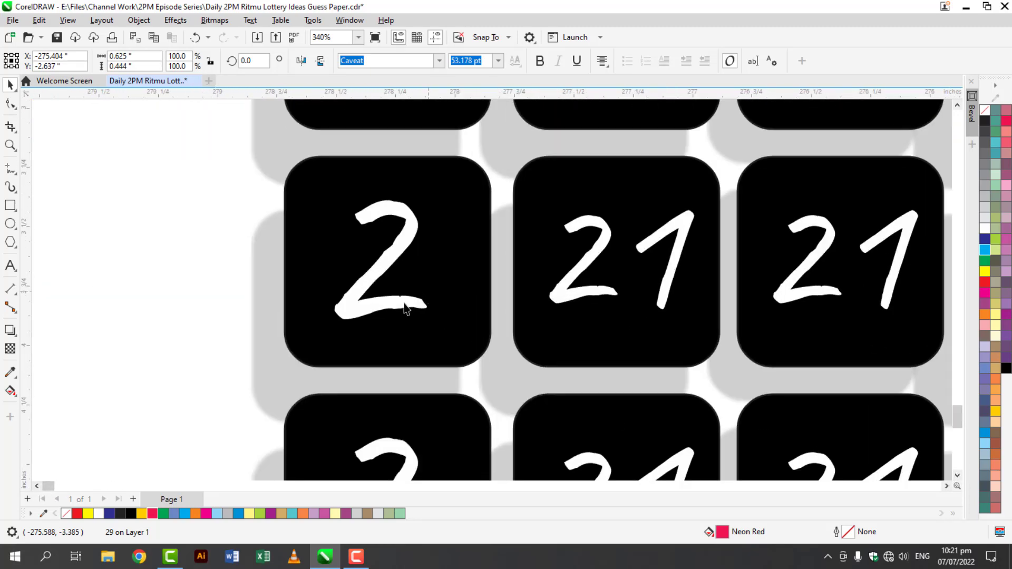
double_click(392, 310)
double_click(391, 310)
type("1")
scroll(387, 311, "up", 1)
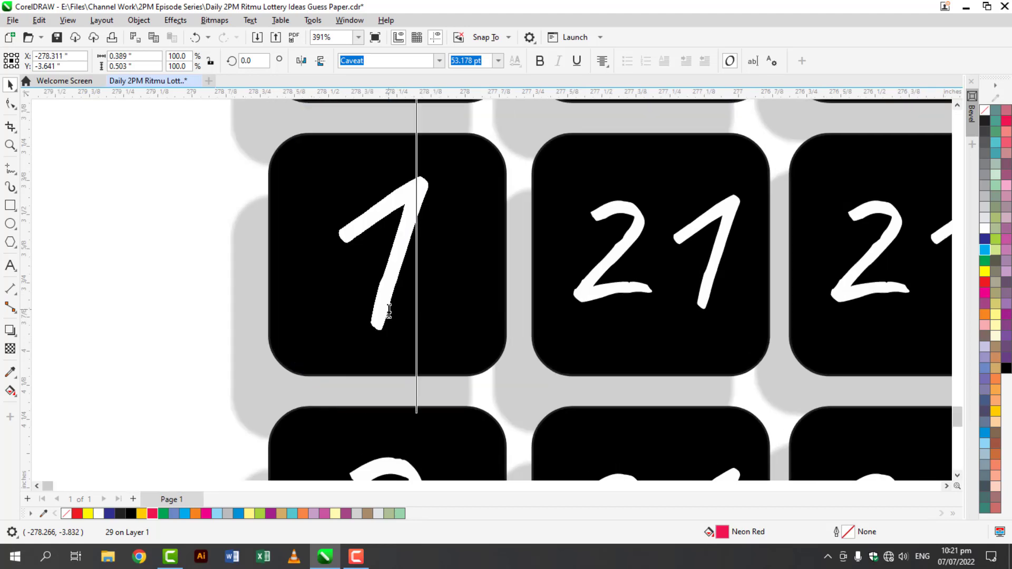
double_click(603, 284)
type("11")
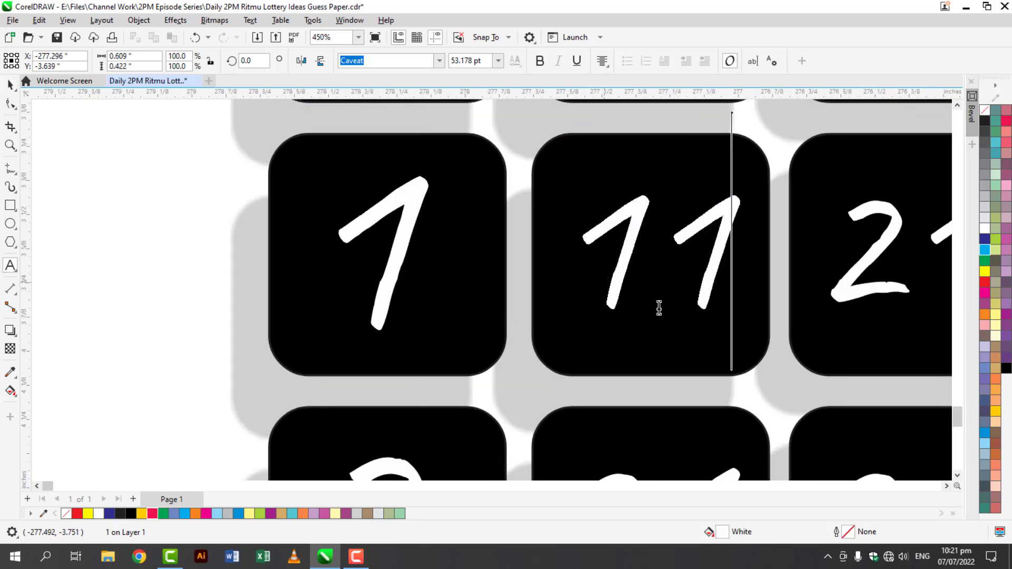
Change the numbers in the second row's third and fourth tiles to 19 and 12.
left_click(947, 485)
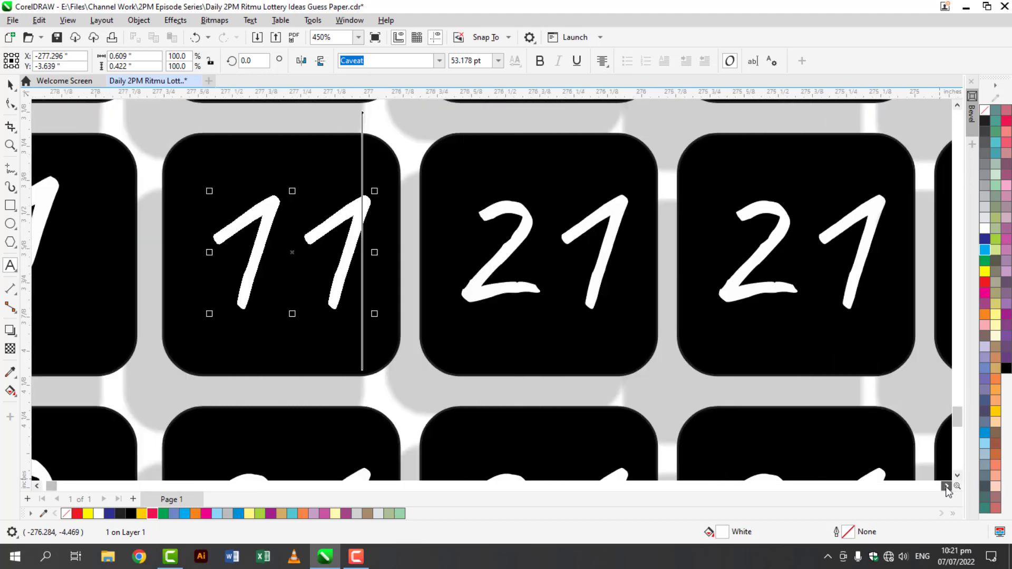
double_click(419, 220)
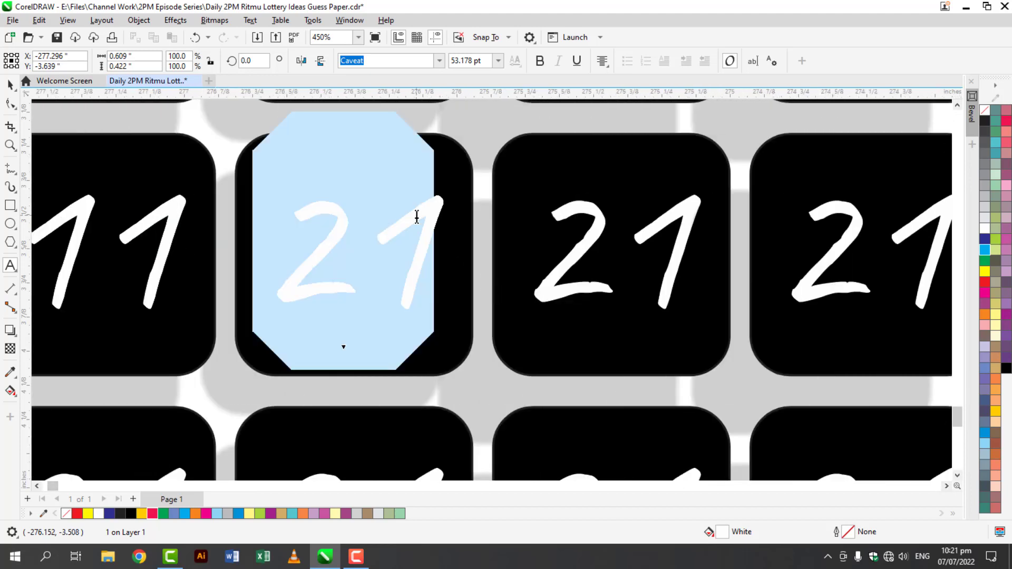
type("19")
double_click(632, 251)
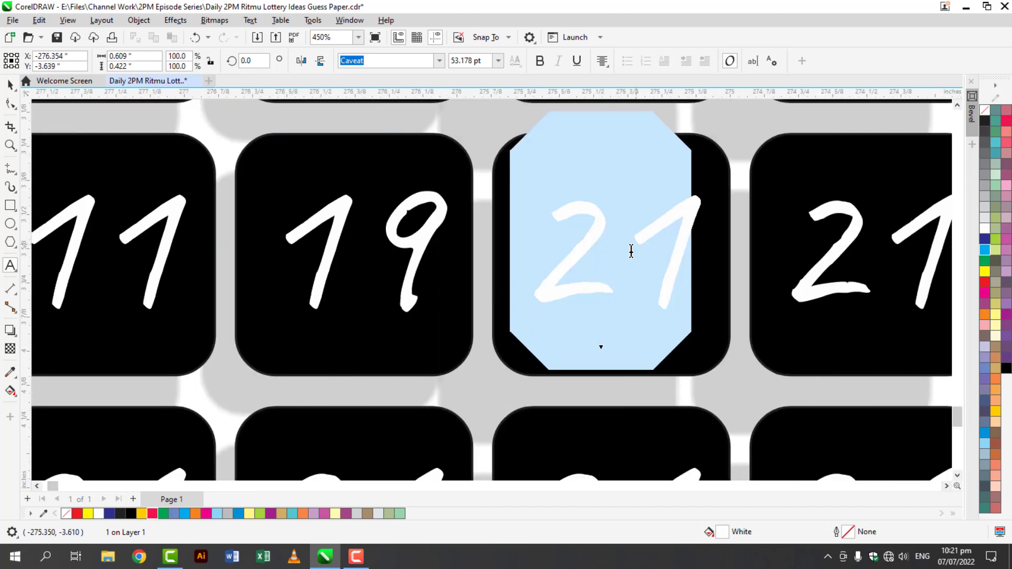
type("12")
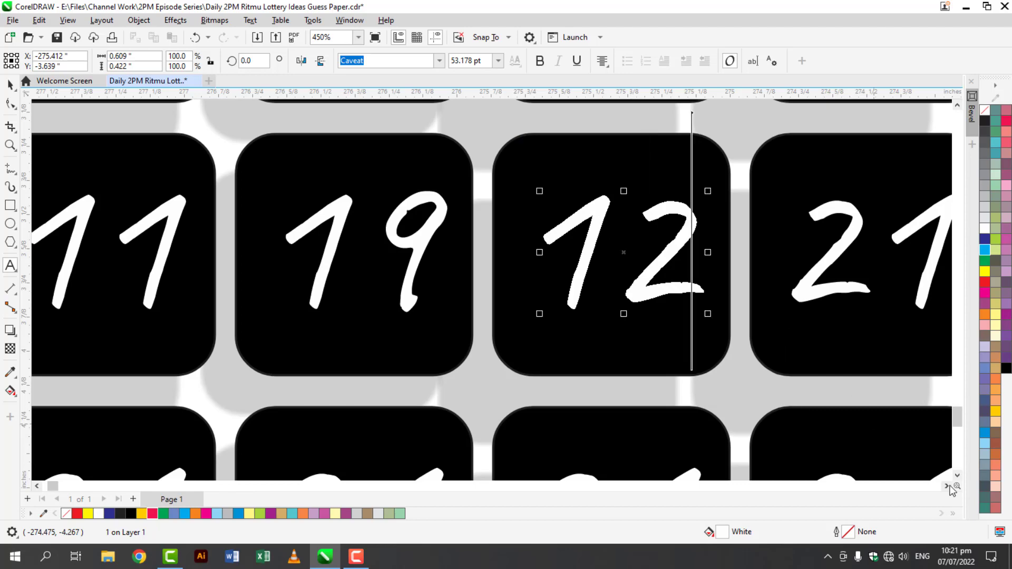
Change the numbers in the second row's fifth and sixth tiles to 15 and 16.
left_click(946, 486)
left_click(946, 485)
left_click(947, 485)
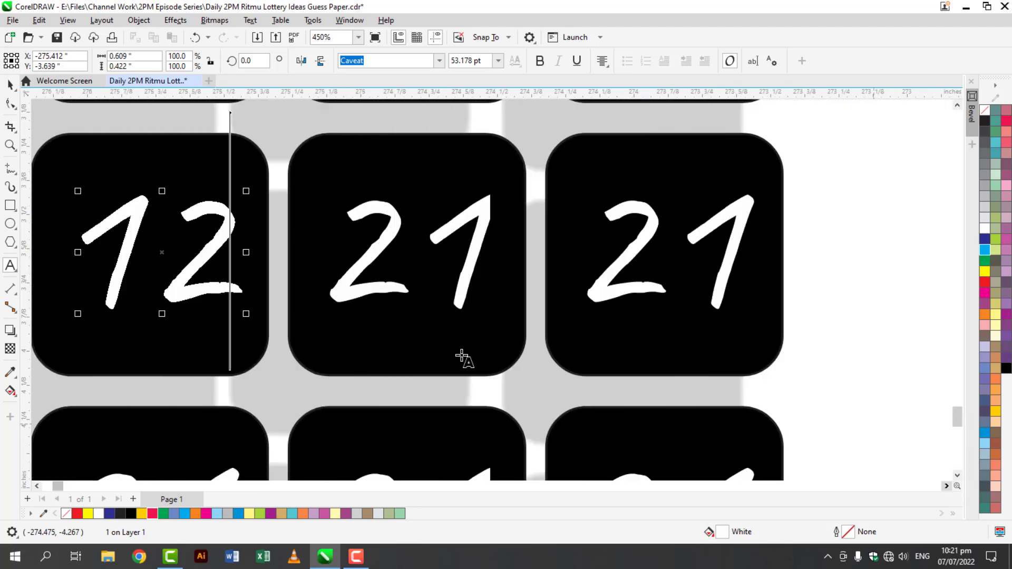
left_click(469, 263)
type("15")
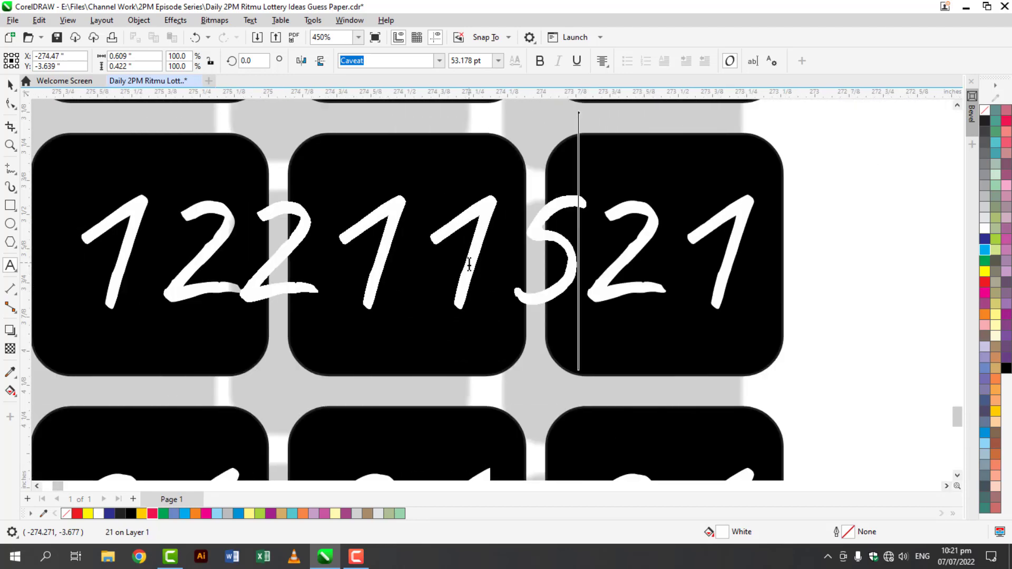
key("BackSpace")
key("BackSpace")
key("BackSpace")
key("BackSpace")
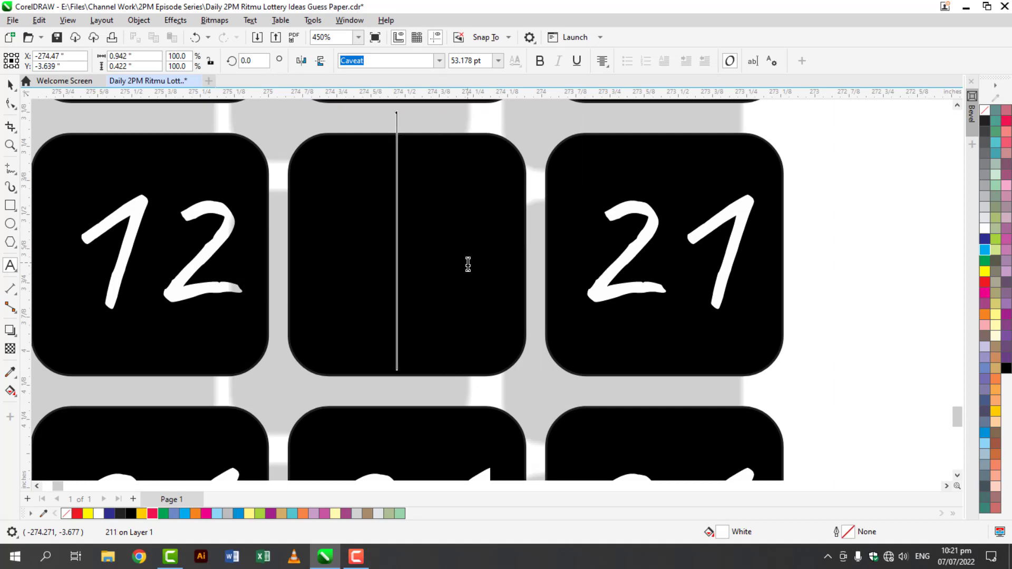
type("15")
left_click(611, 272)
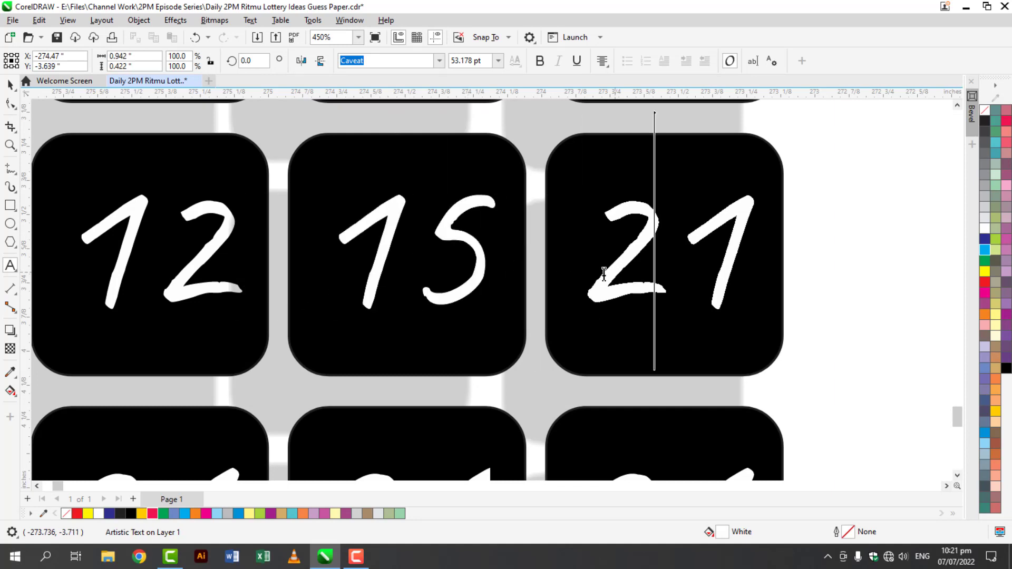
double_click(604, 274)
type("16")
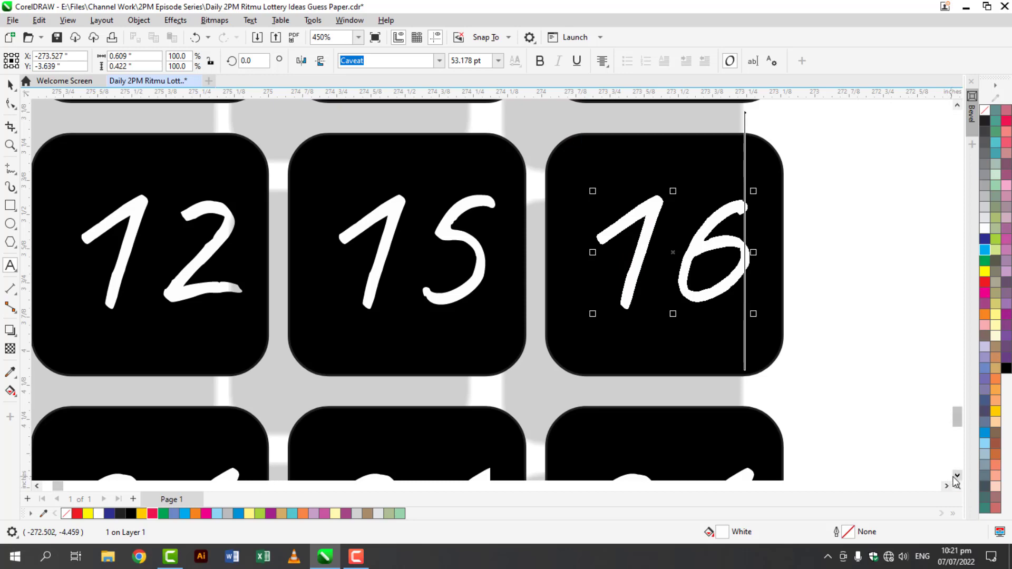
Change the numbers in the third row's first and second tiles to 9 and 92.
left_click(957, 475)
left_click(957, 475)
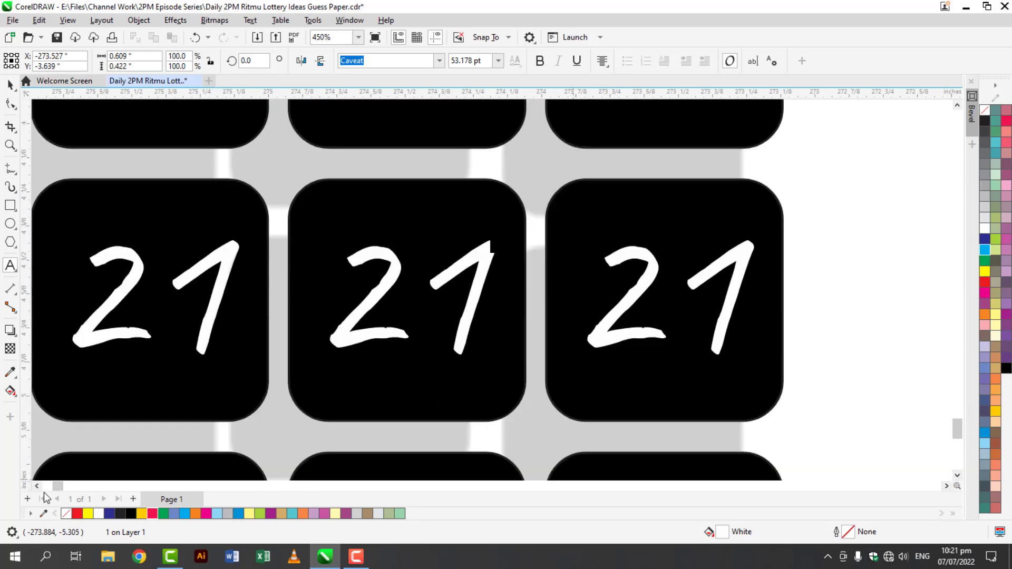
left_click(37, 486)
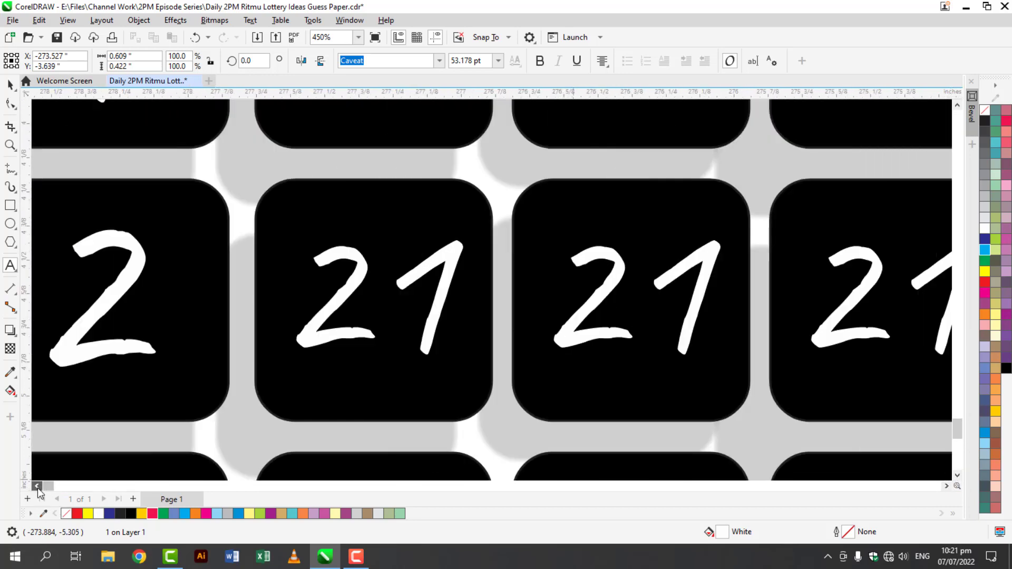
left_click(37, 486)
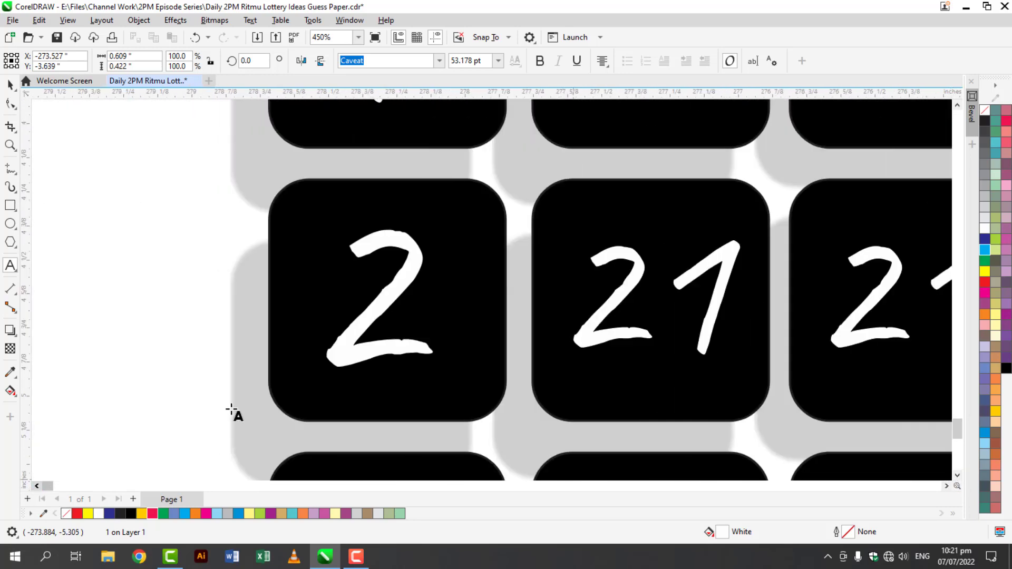
left_click(345, 352)
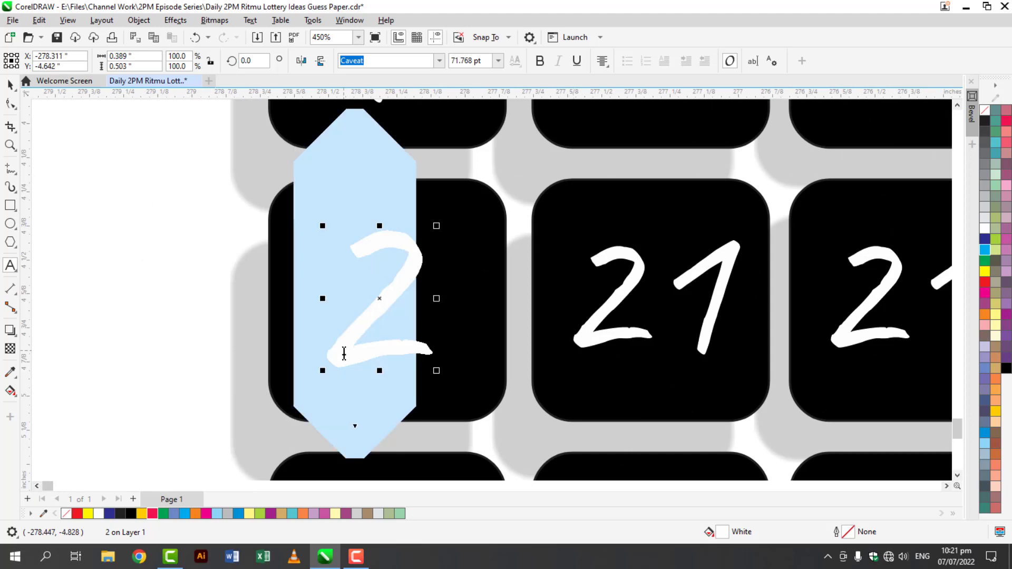
key("Delete")
type("9")
left_click(637, 290)
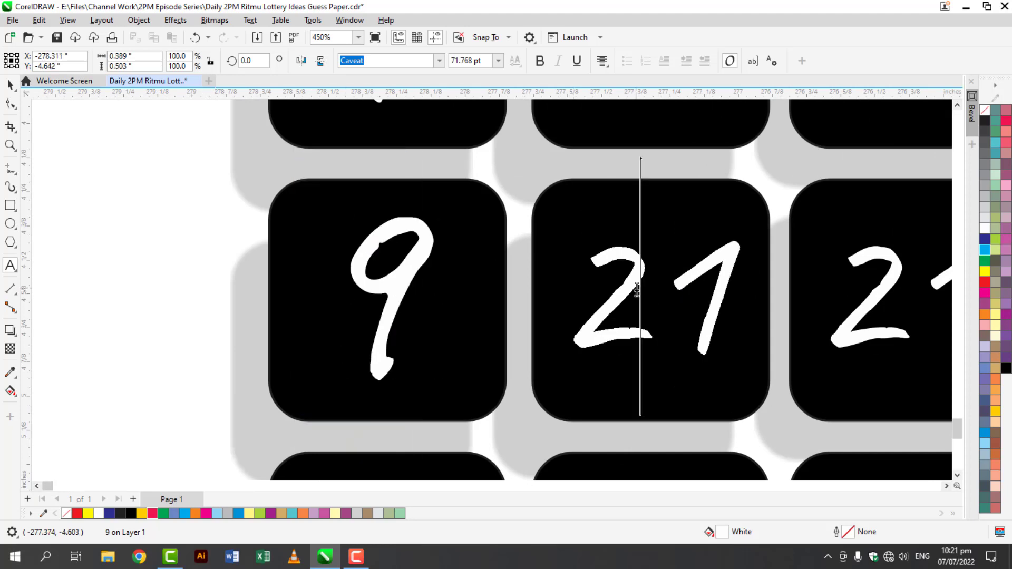
key("ctrl+a")
type("92")
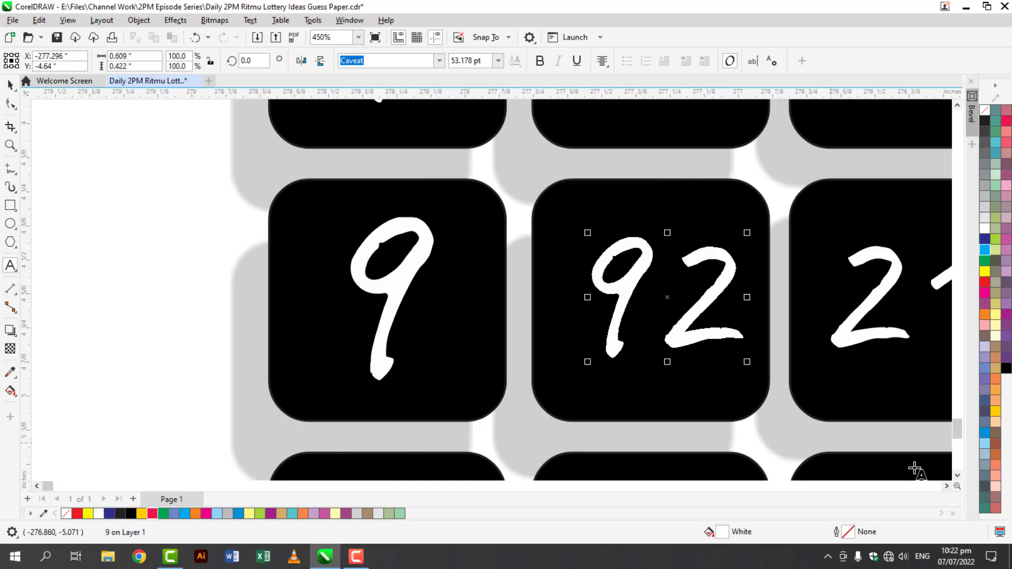
Change the numbers in the third row's third and fourth tiles to 91 and 99.
scroll(572, 385, "right", 6)
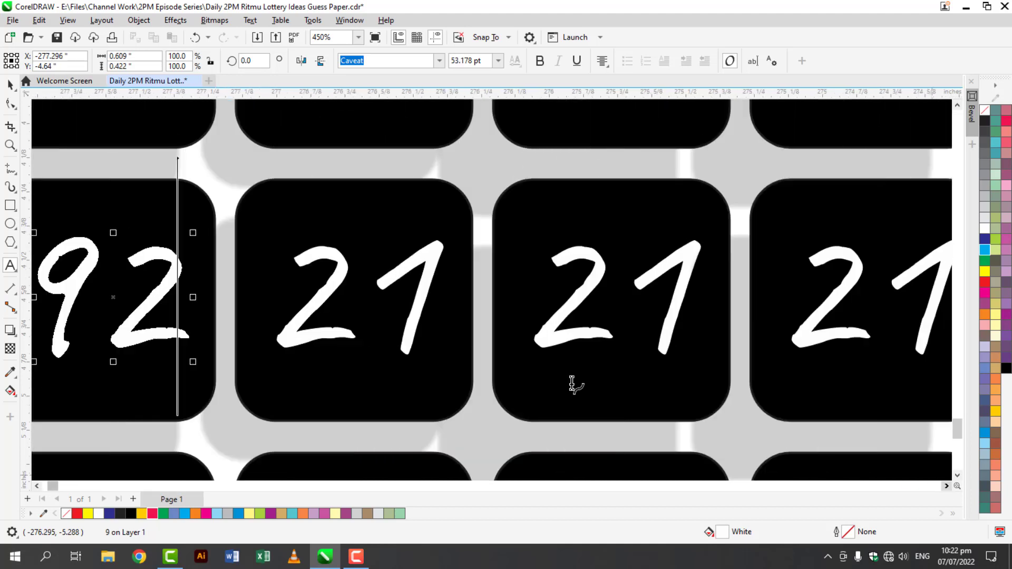
left_click(420, 301)
key("ctrl+a")
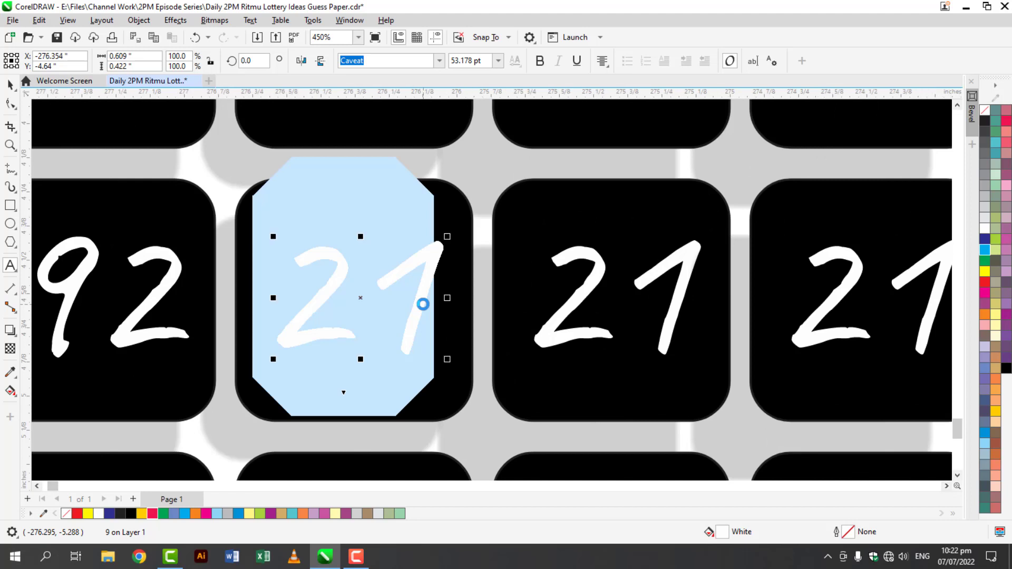
type("8")
key("BackSpace")
type("91")
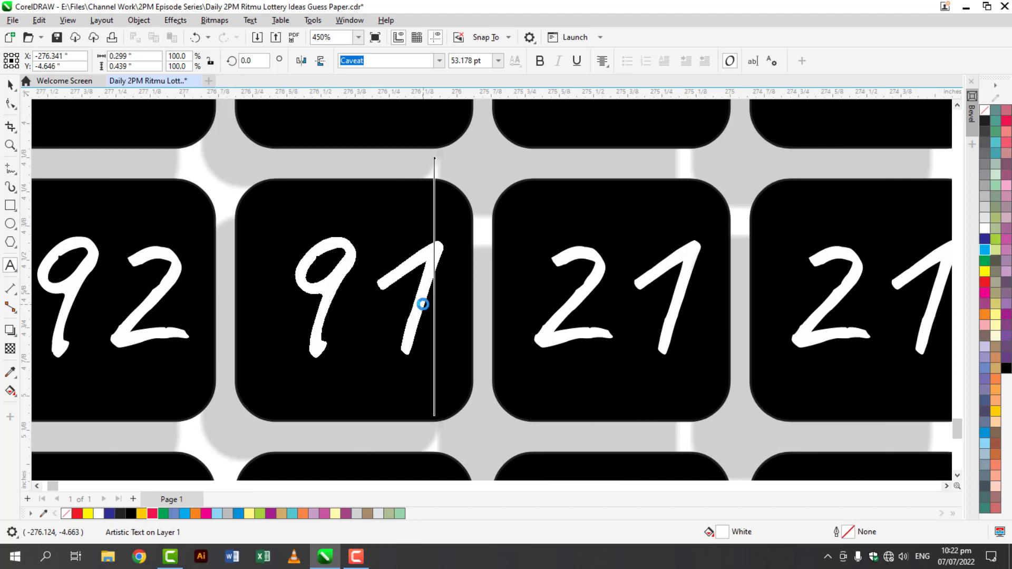
left_click(556, 308)
key("ctrl+a")
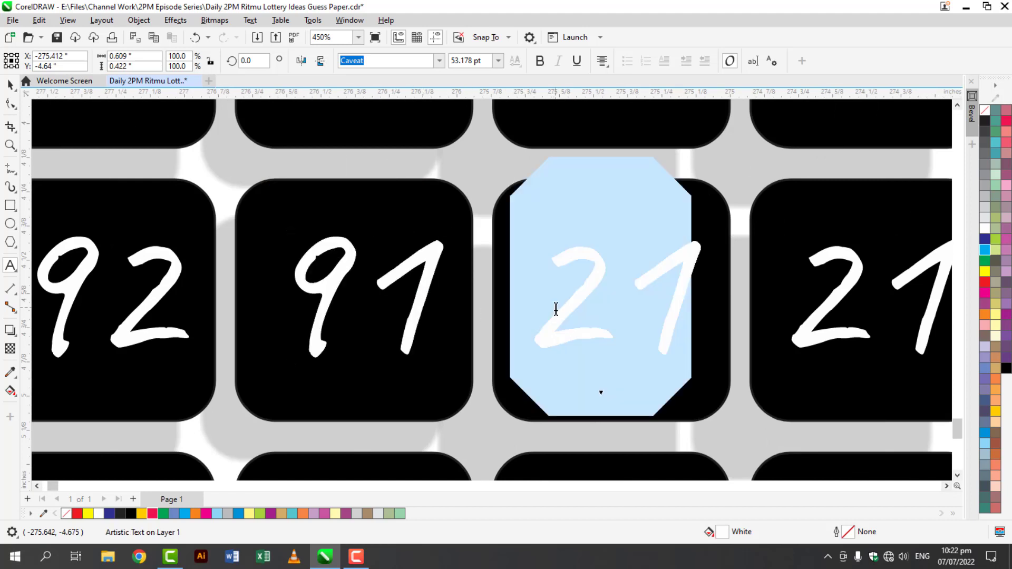
type("99")
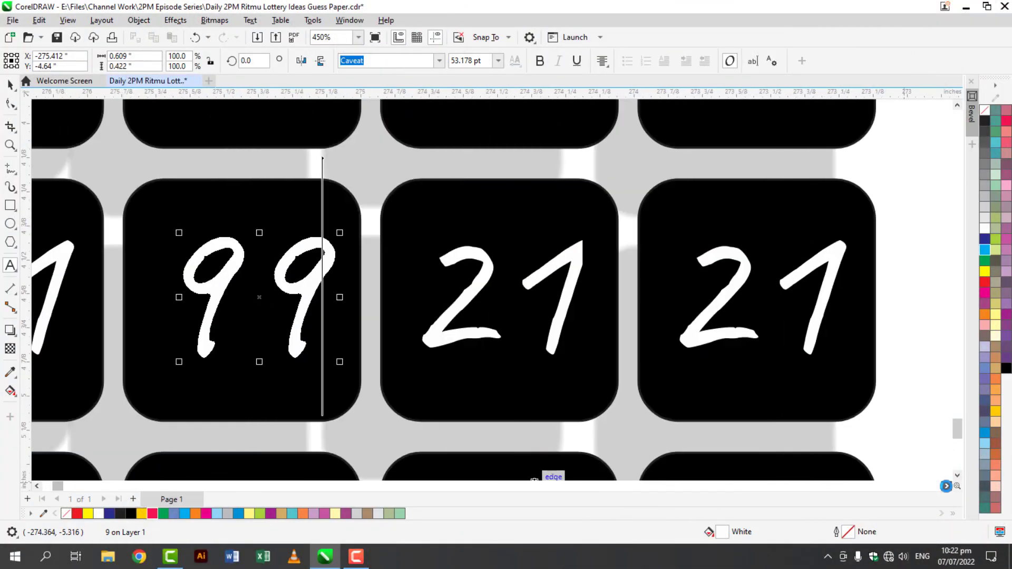
Change the numbers in the third row's fifth and sixth tiles to 96 and 95.
scroll(508, 310, "right", 5)
double_click(476, 311)
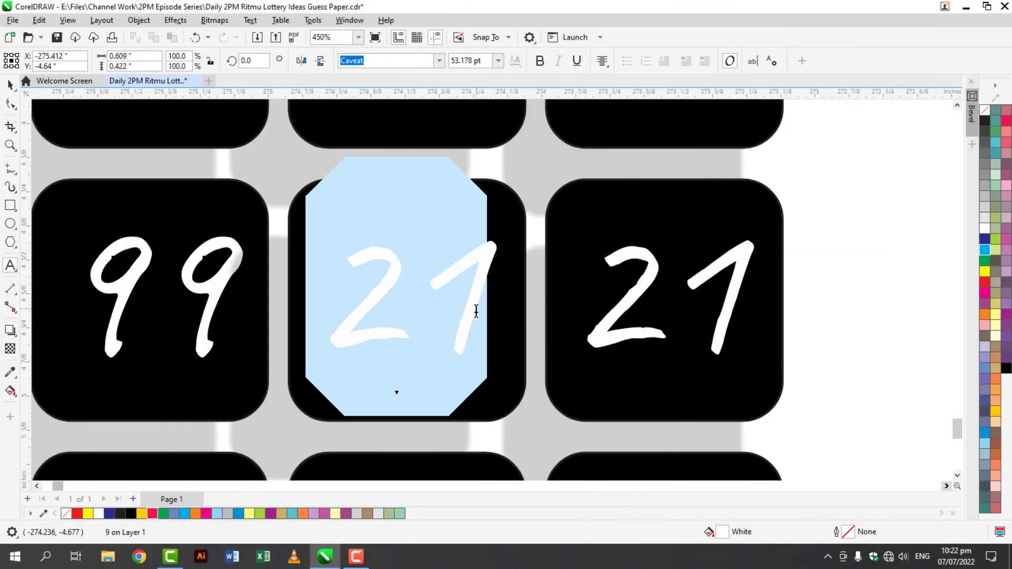
type("96")
double_click(610, 331)
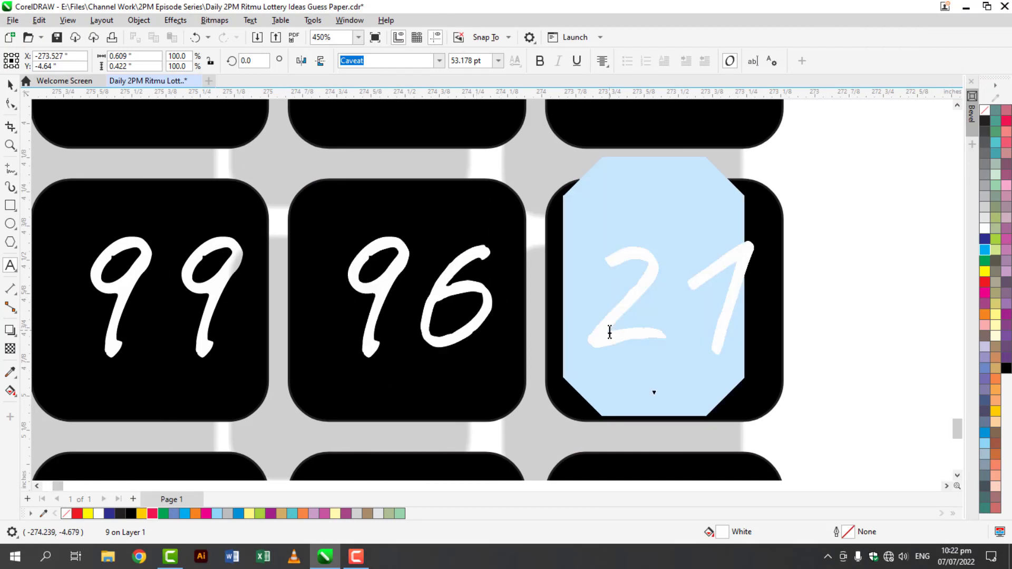
type("95")
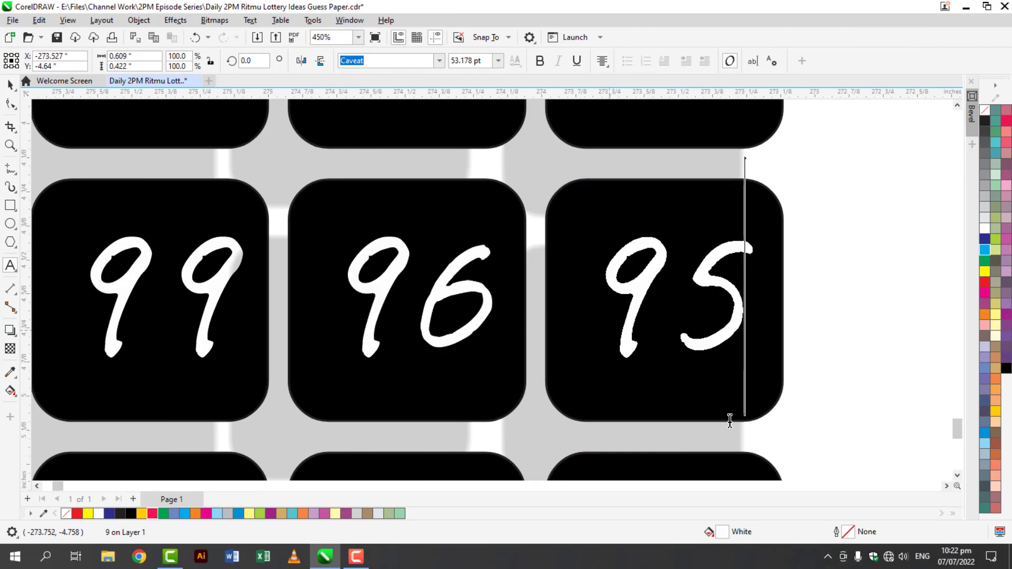
Fill the number 99 in the third row with red (C:0 M:100 Y:100 K:0).
left_click(37, 485)
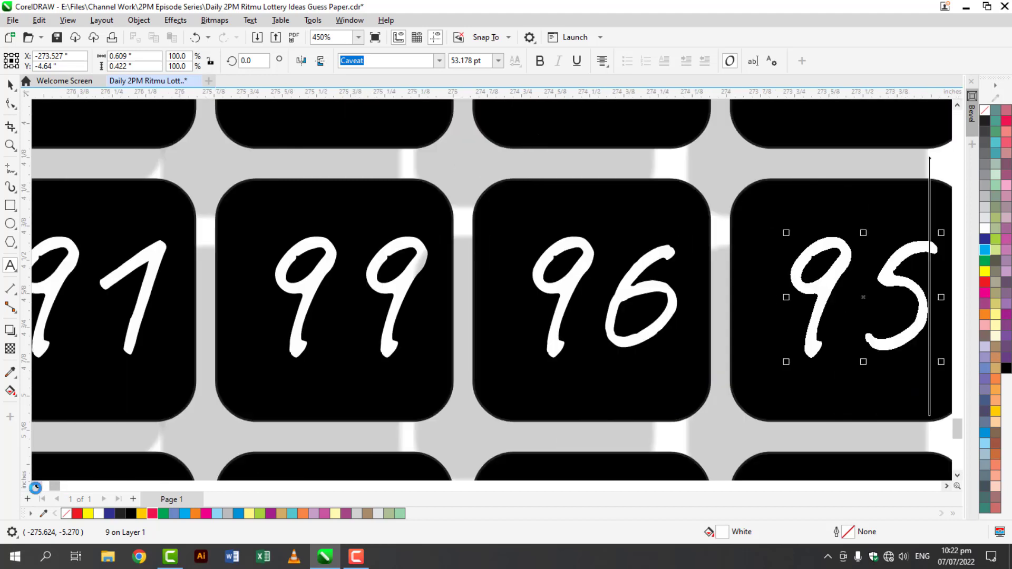
left_click(466, 284)
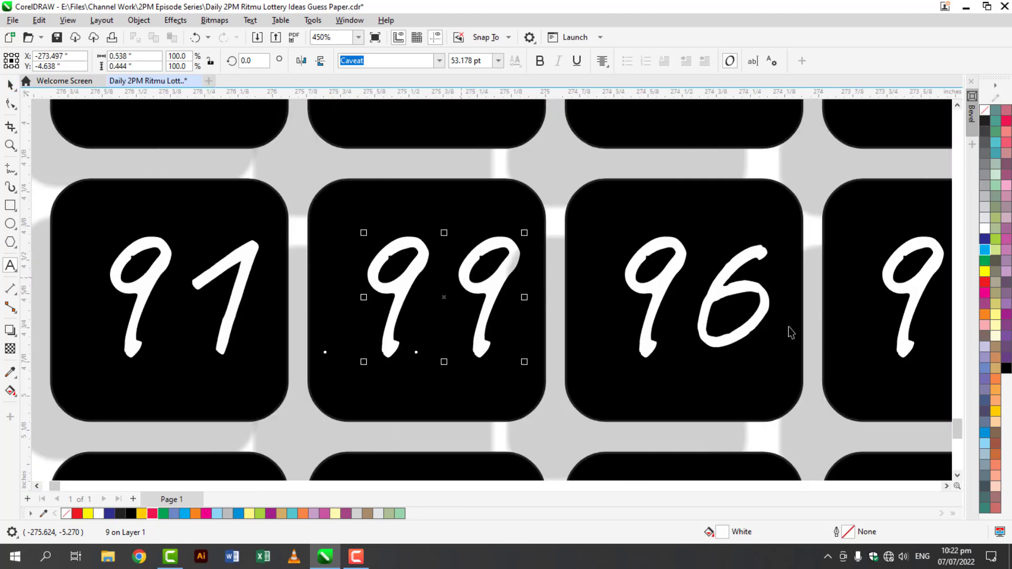
left_click(985, 283)
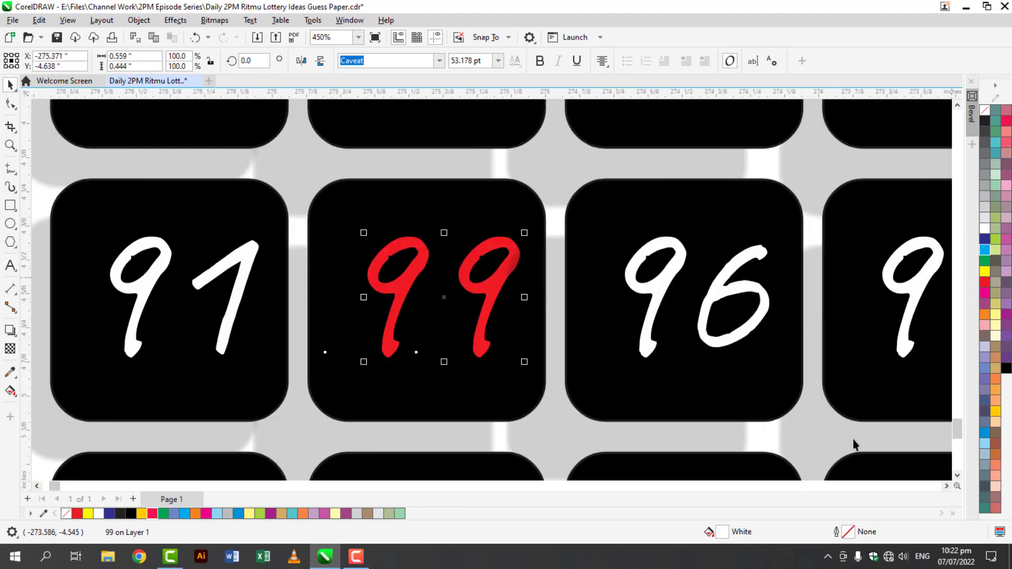
Change the number in the fourth row's first tile to 6.
left_click(957, 474)
left_click(957, 473)
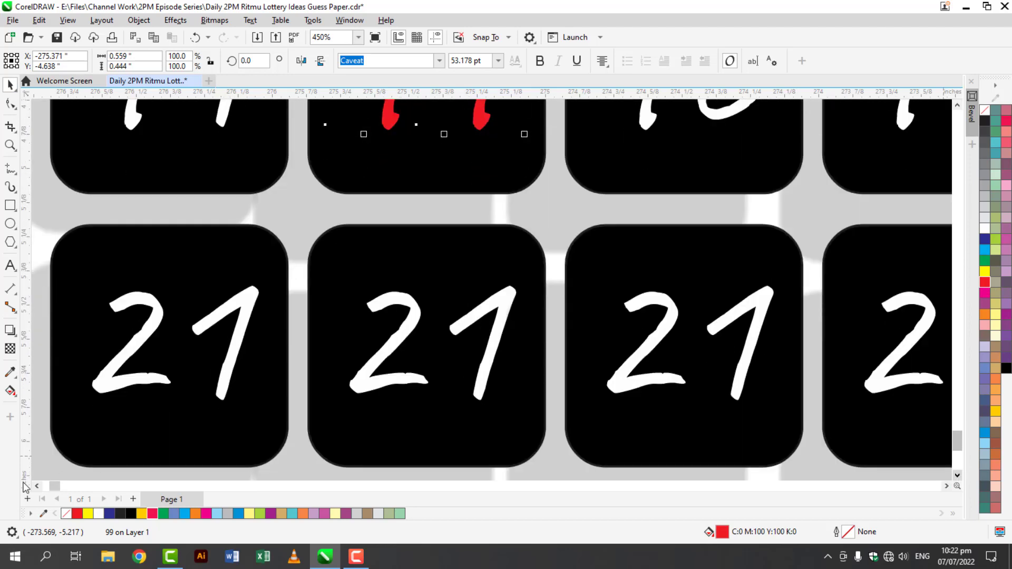
left_click(35, 486)
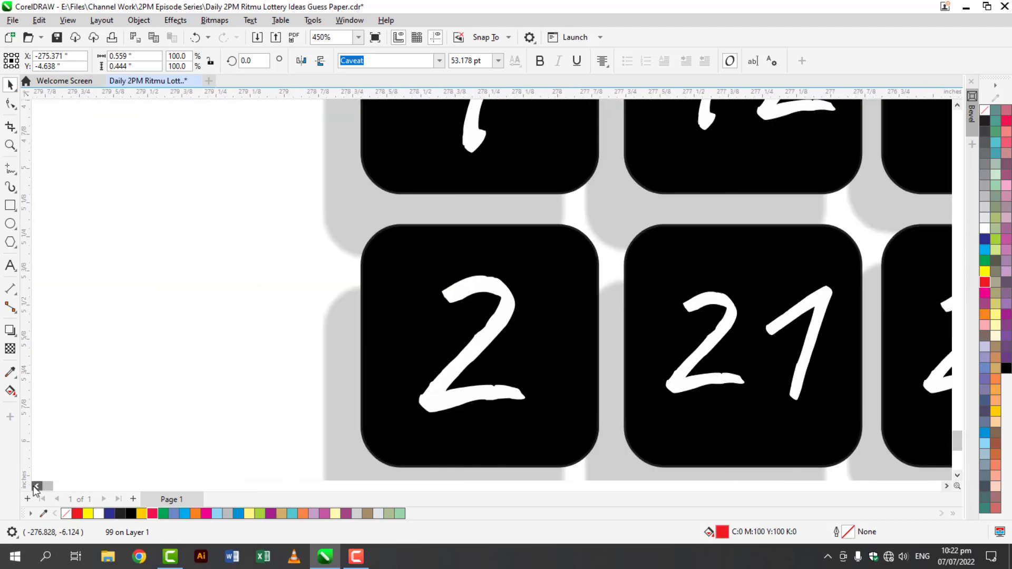
double_click(650, 369)
type("6")
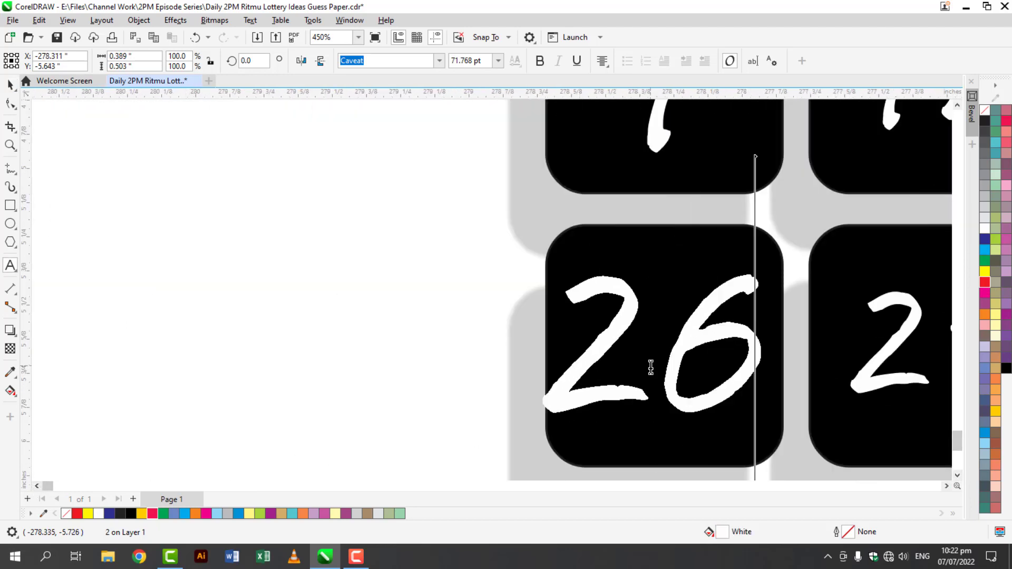
key("BackSpace")
key("BackSpace")
type("6")
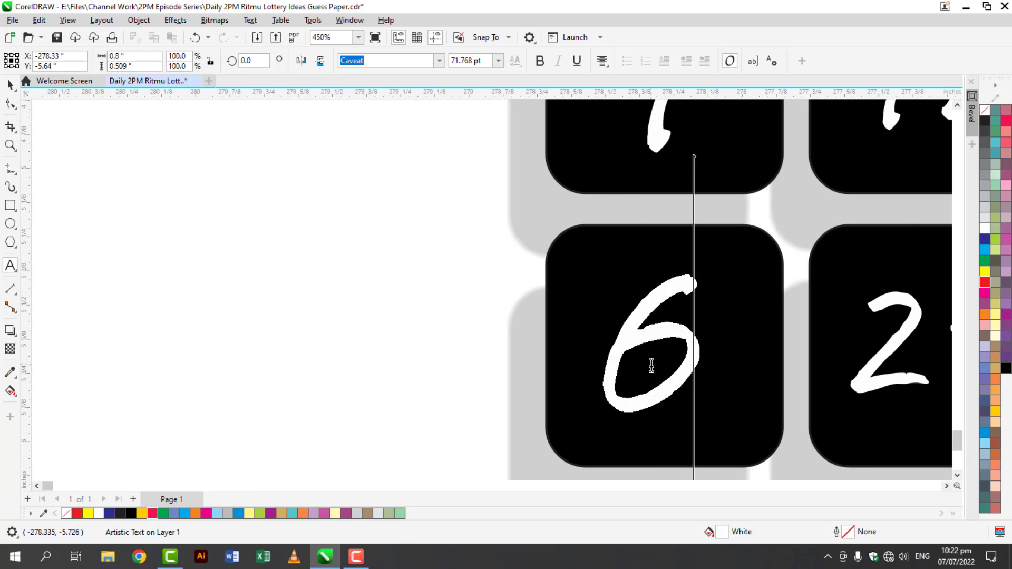
key("Escape")
Change the numbers in the fourth row's second and third tiles to 65 and 66.
left_click(945, 486)
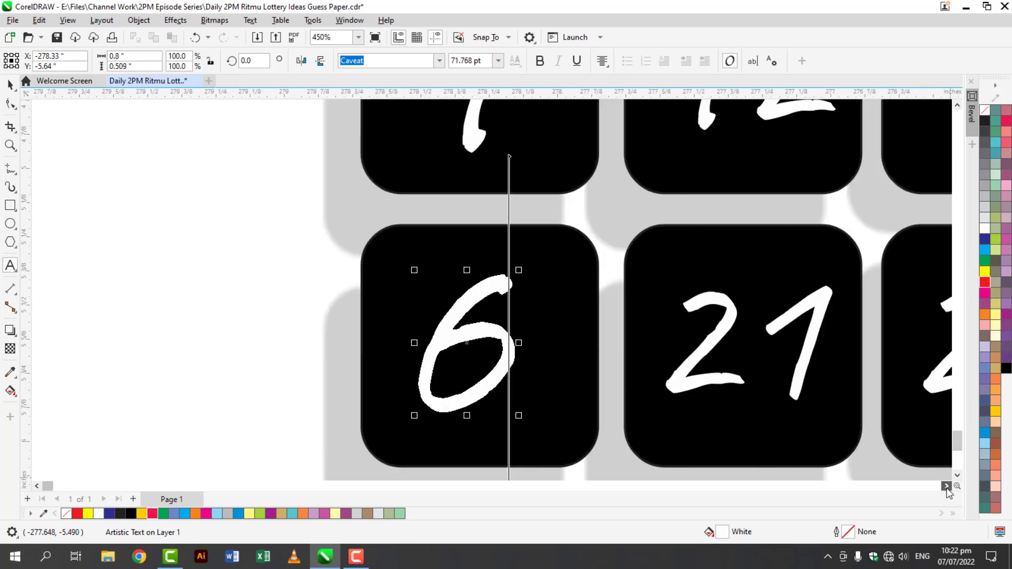
double_click(442, 367)
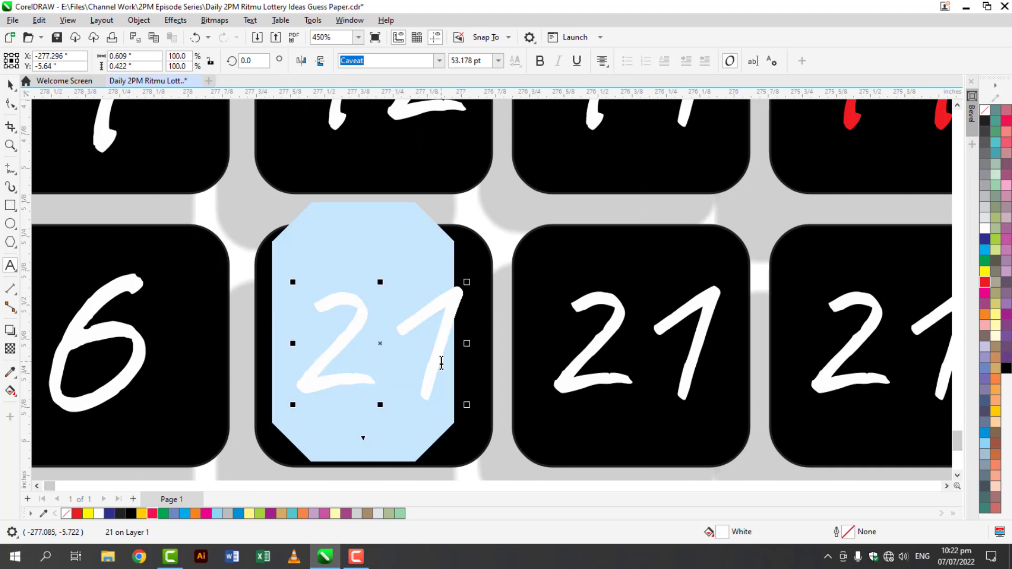
type("65")
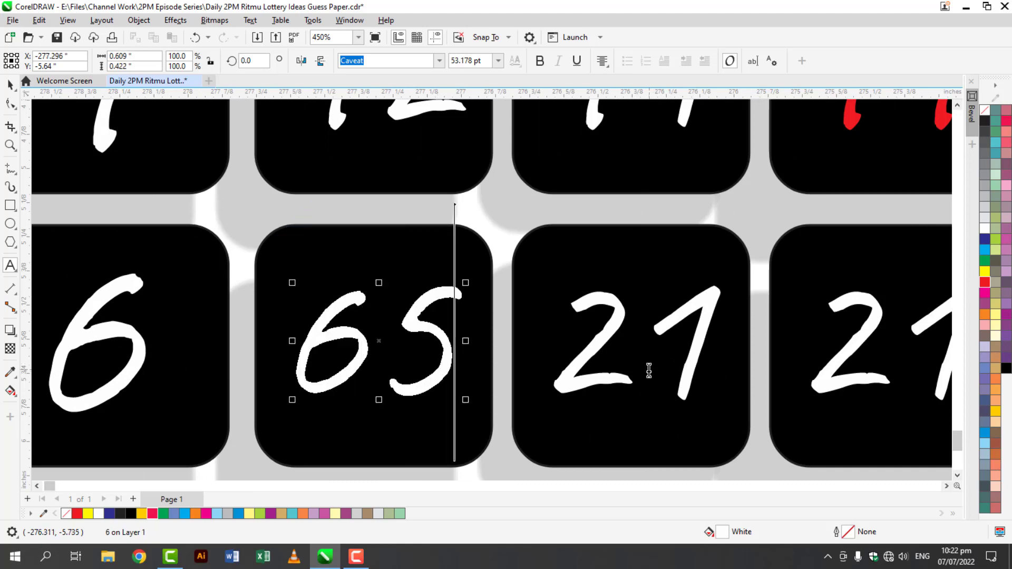
left_click(649, 371)
double_click(649, 370)
type("66")
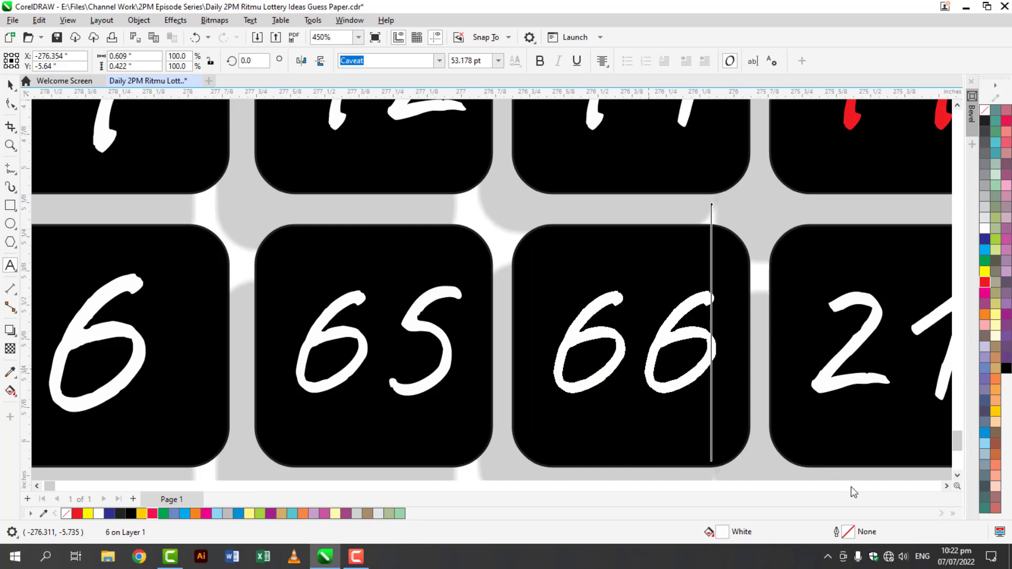
Change the numbers in the fourth row's fourth and fifth tiles to 69 and 61.
left_click(947, 486)
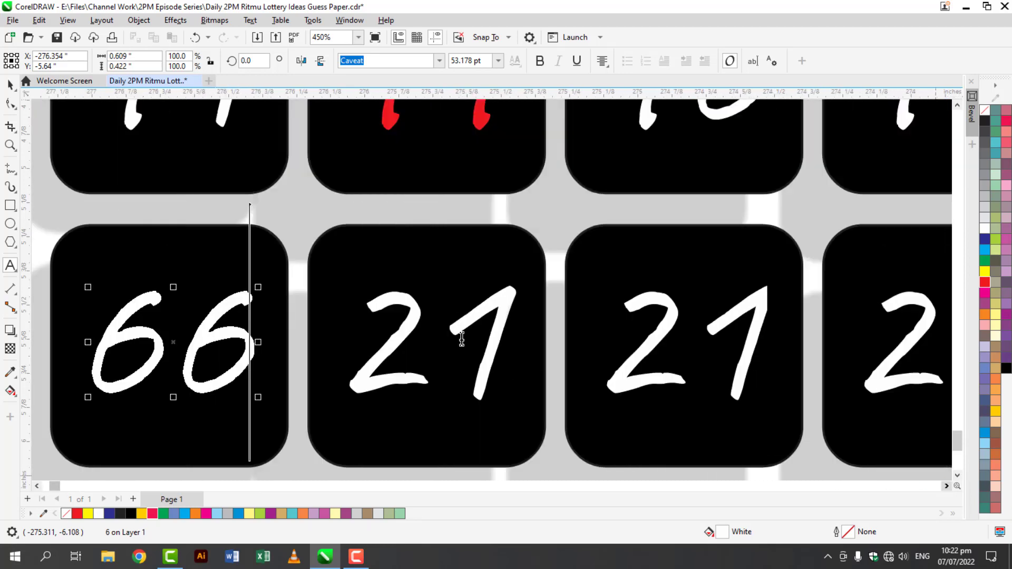
double_click(466, 339)
type("69")
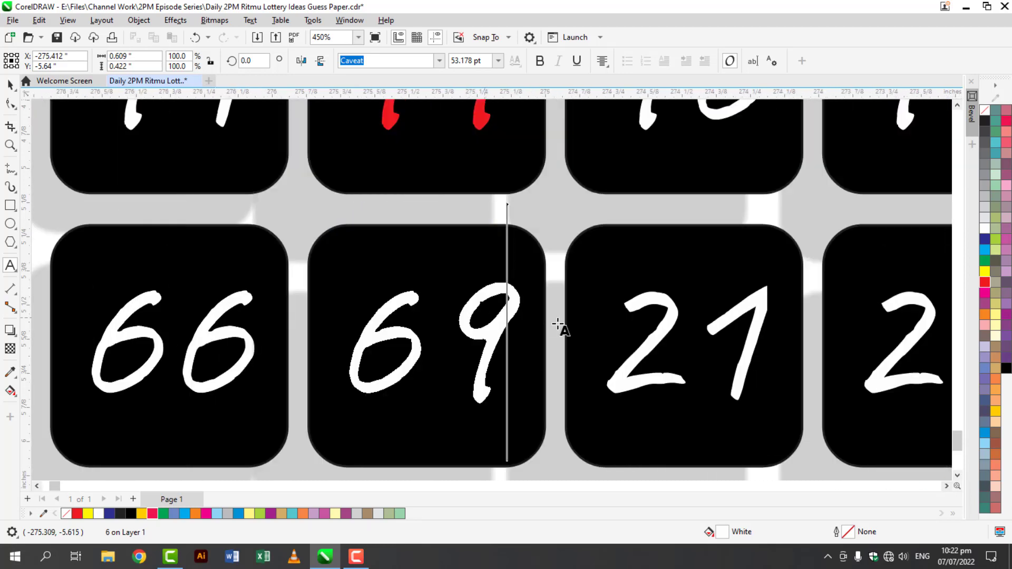
double_click(658, 328)
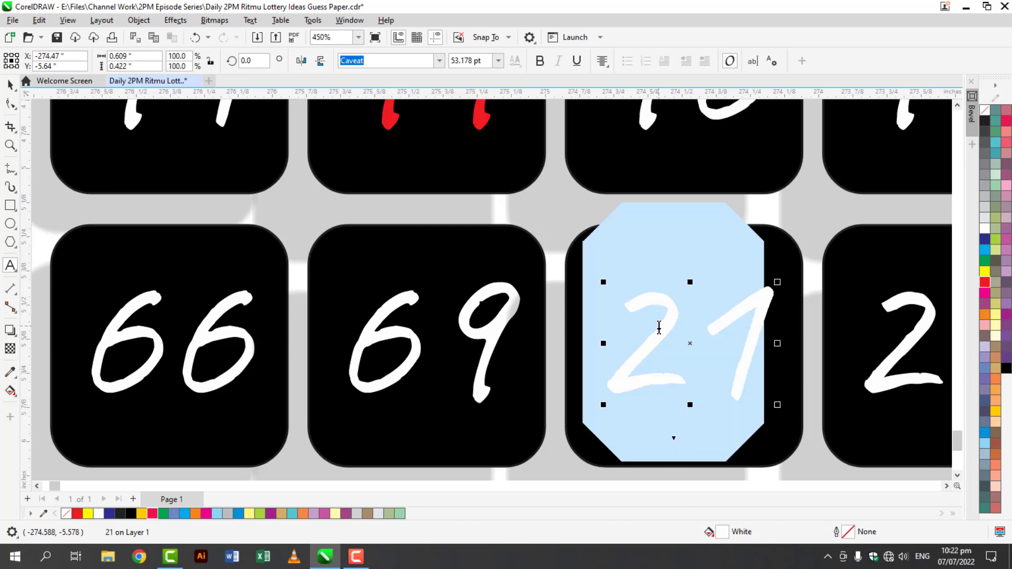
type("61")
Change the number in the fourth row's sixth tile to 62.
left_click(947, 486)
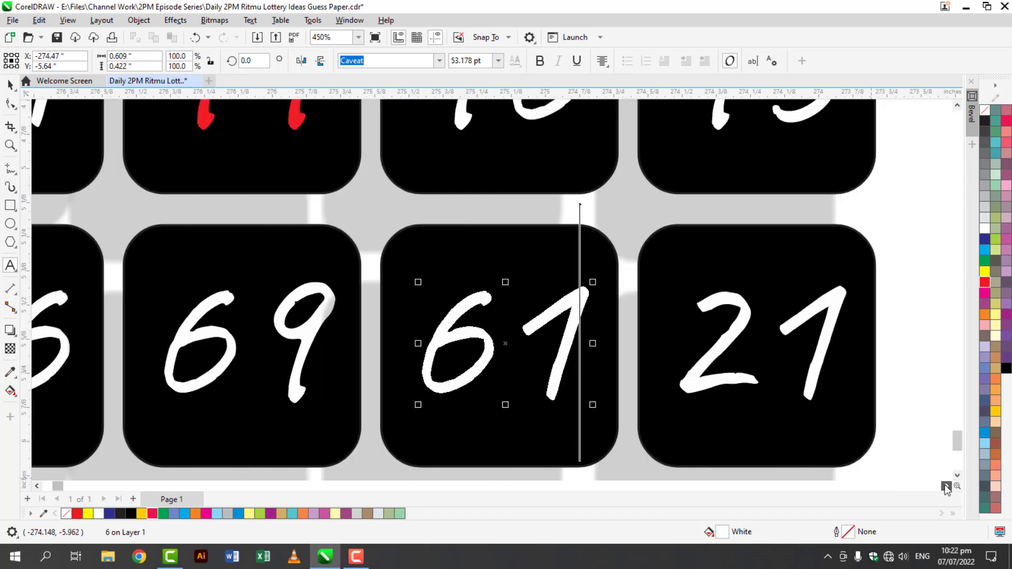
left_click(947, 486)
double_click(726, 366)
type("62")
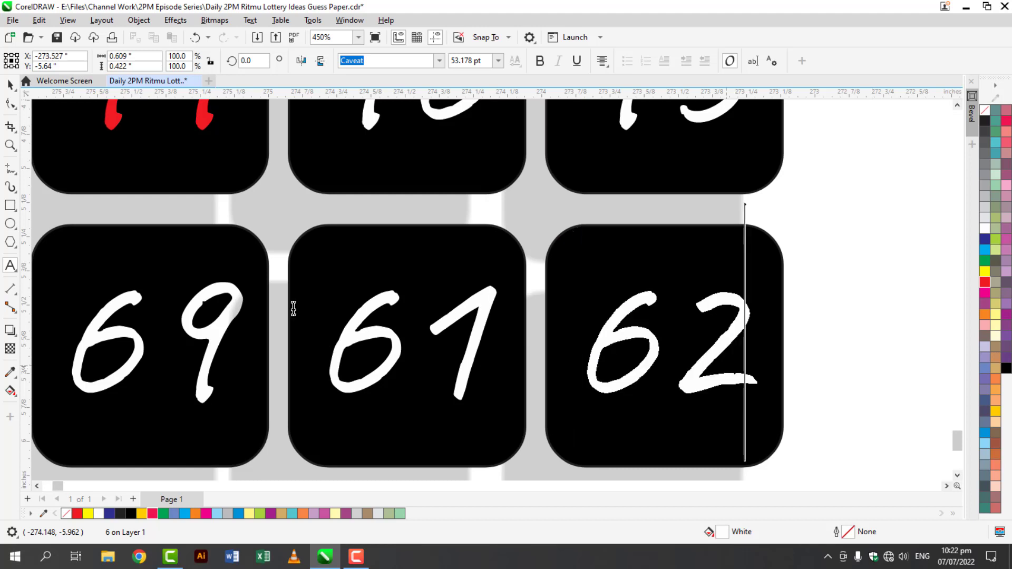
Fill the number 69 in the fourth row with Neon Red.
left_click(10, 84)
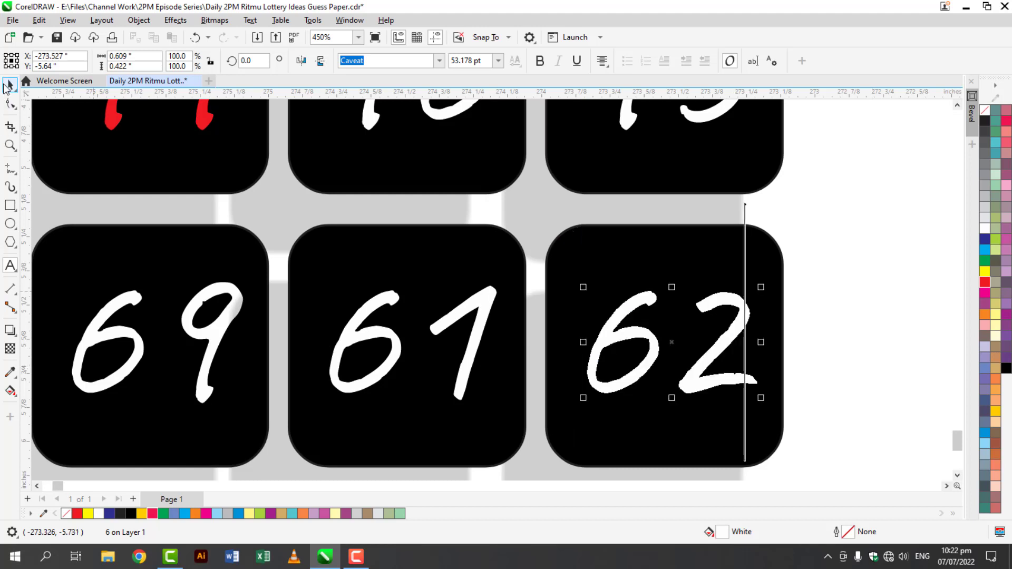
left_click(227, 330)
left_click(153, 513)
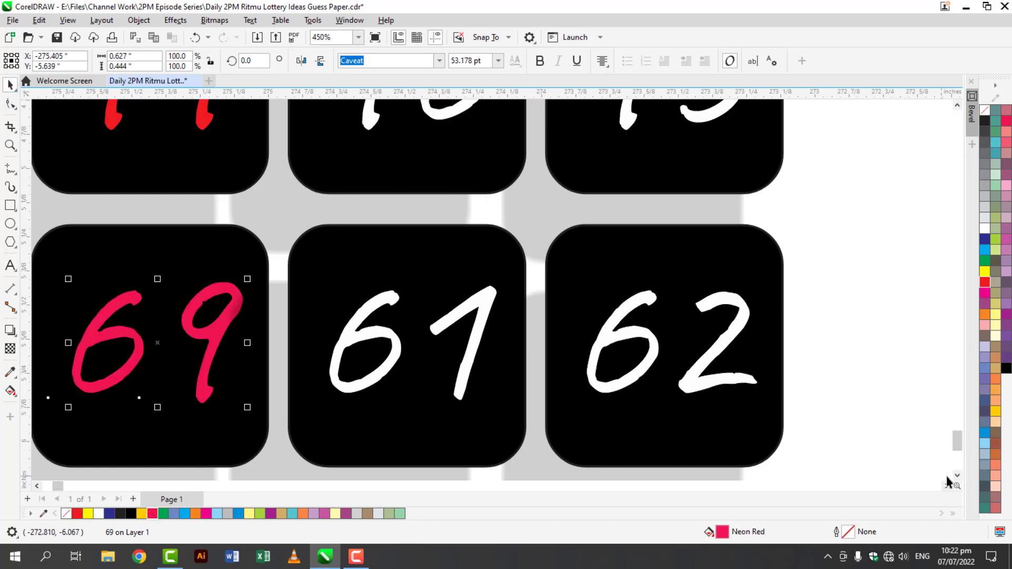
Change the number in the fifth row's first tile to 5.
scroll(954, 479, "down", 5)
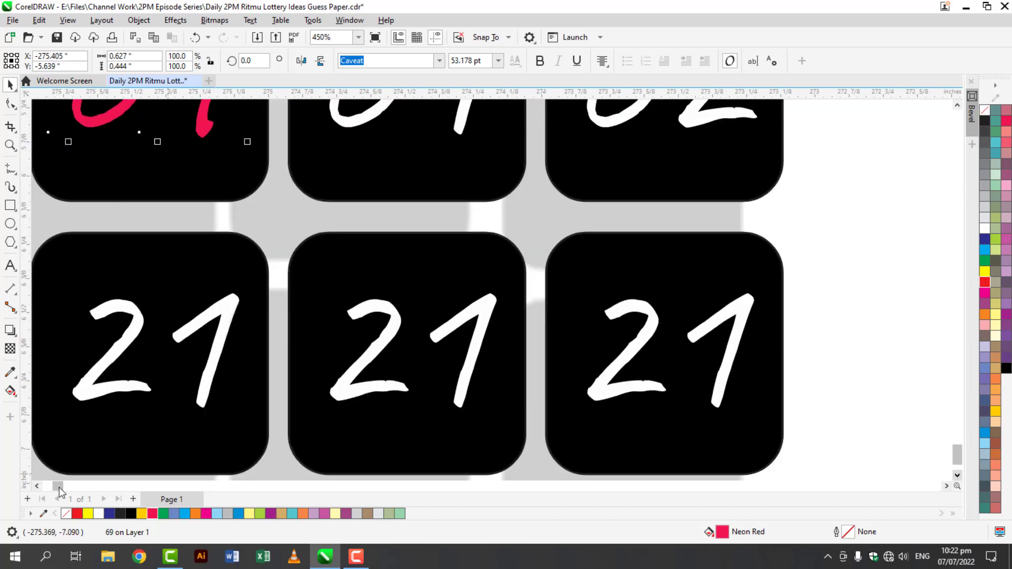
left_click_drag(40, 486, 40, 485)
left_click(160, 390)
double_click(160, 390)
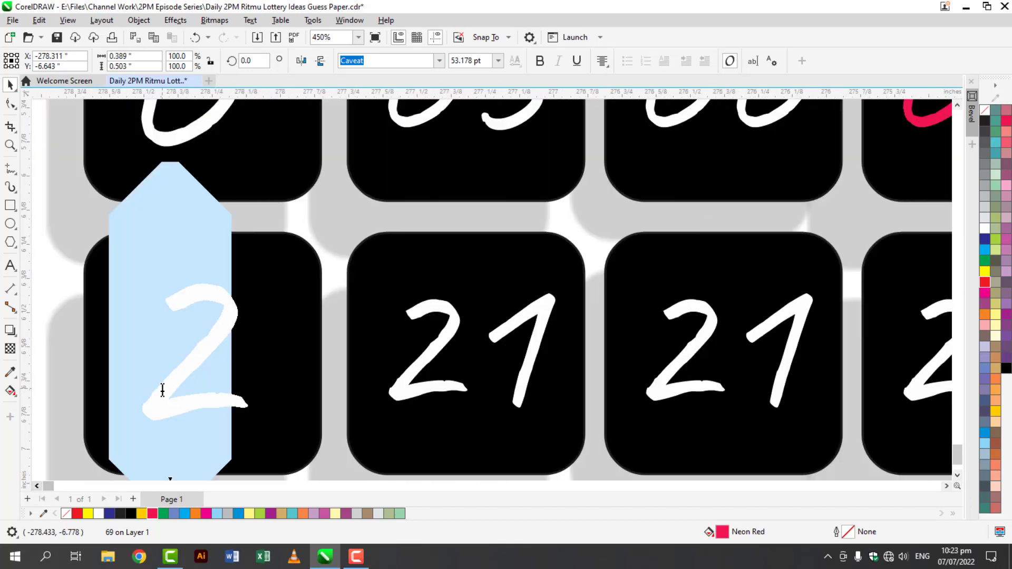
type("5")
Change the number in the fifth row's second tile to 52.
left_click(418, 366)
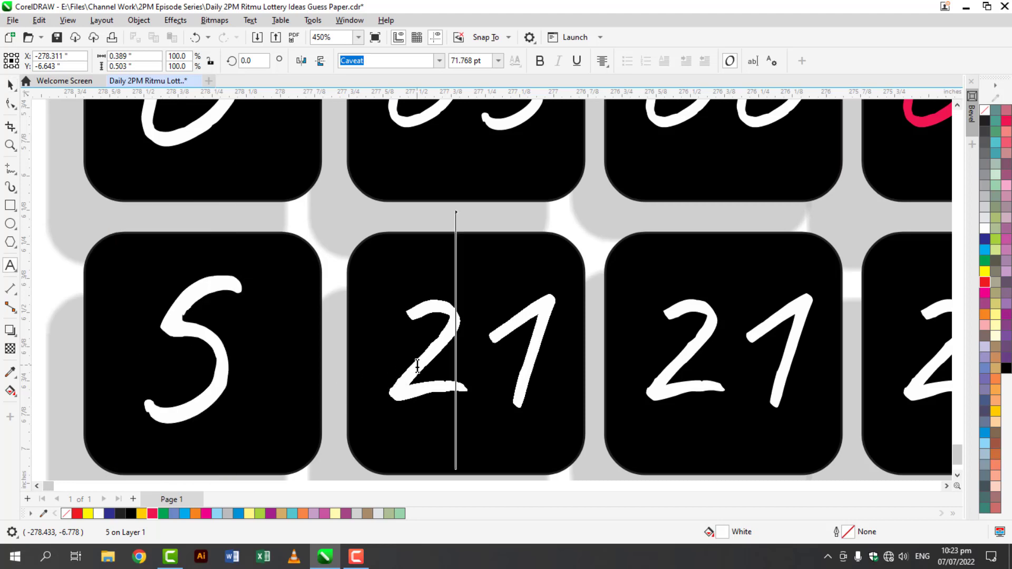
double_click(417, 366)
type("52")
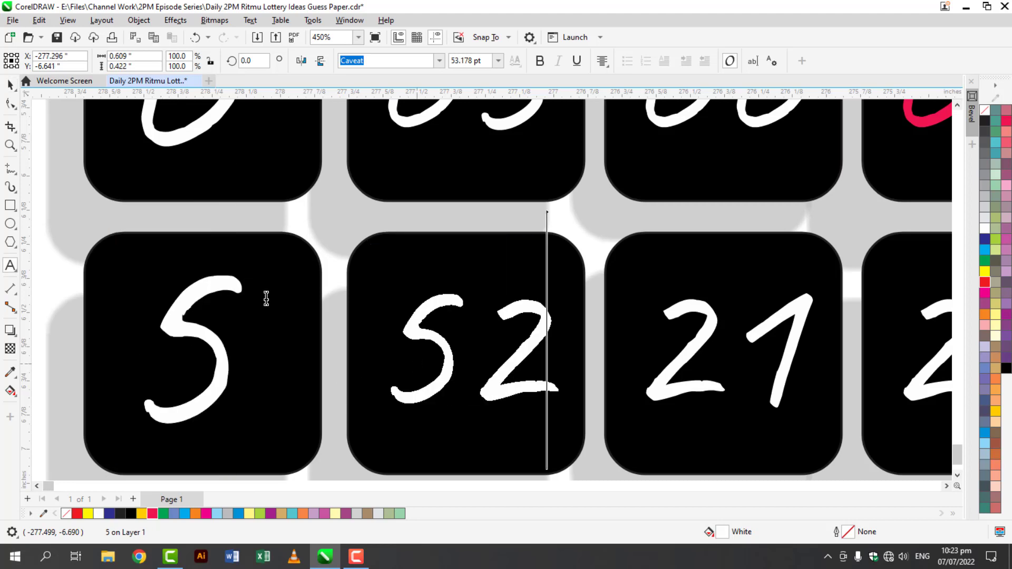
left_click(9, 84)
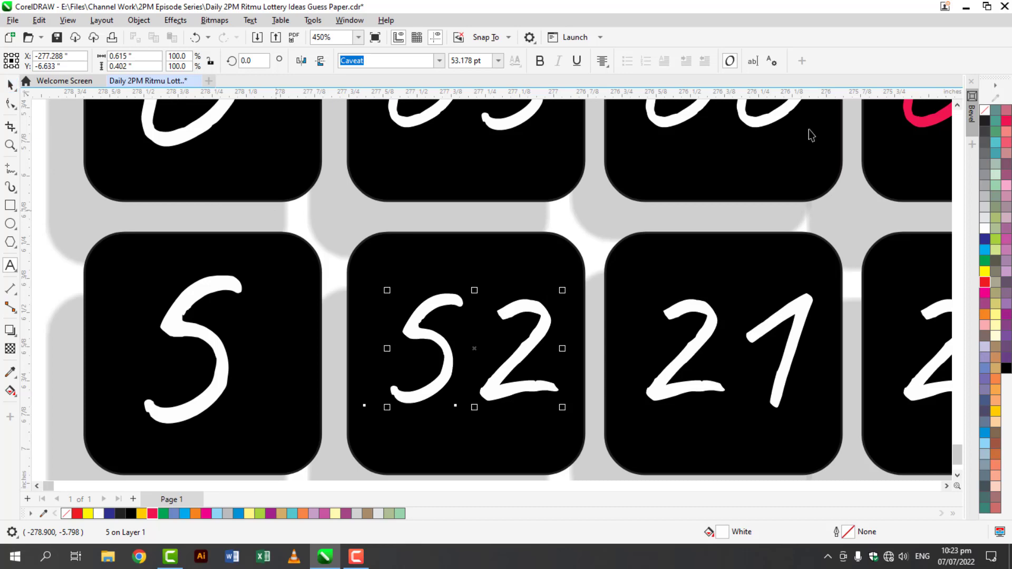
Fill the single 9 in the third row's first tile with lime green (C:40 M:0 Y:100 K:0).
left_click(957, 105)
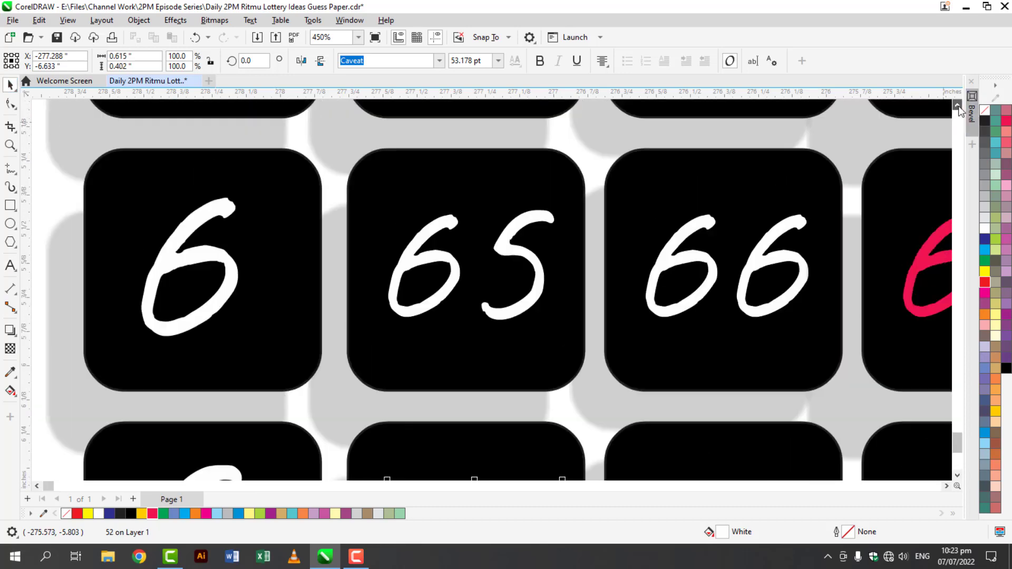
left_click(957, 105)
left_click(203, 247)
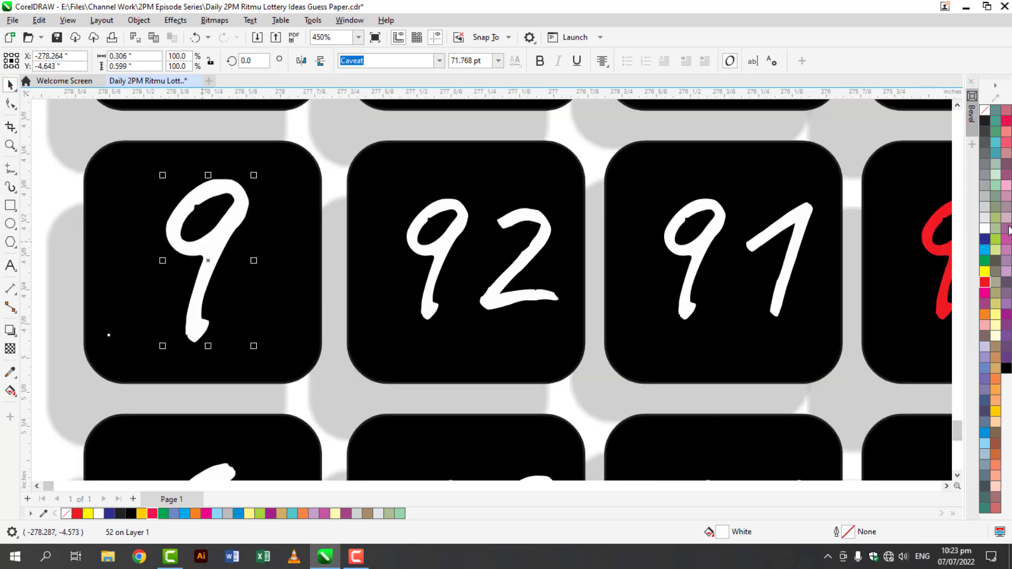
left_click(996, 240)
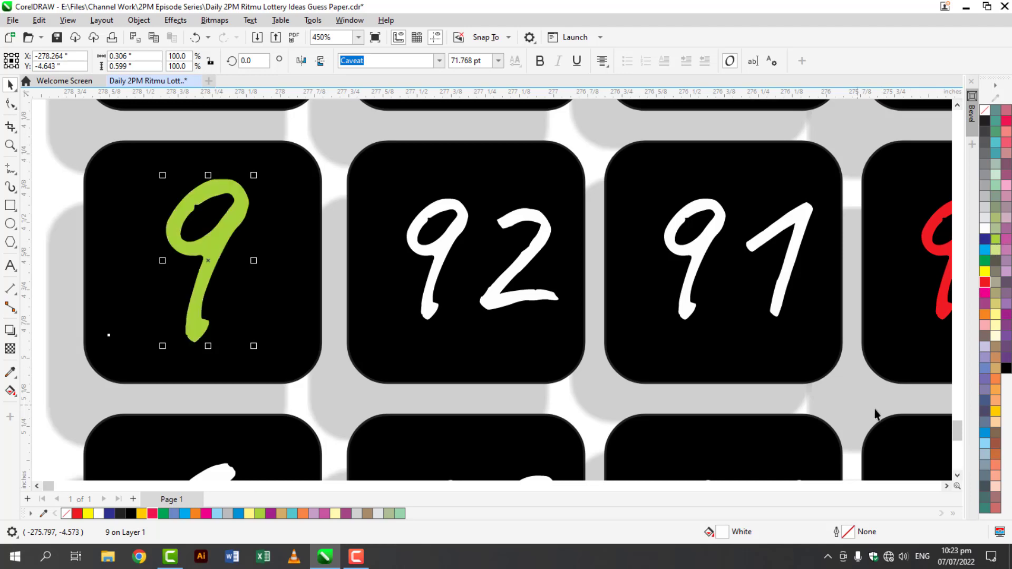
Fill the single 5 in the fifth row's first tile with the same lime green.
left_click(957, 474)
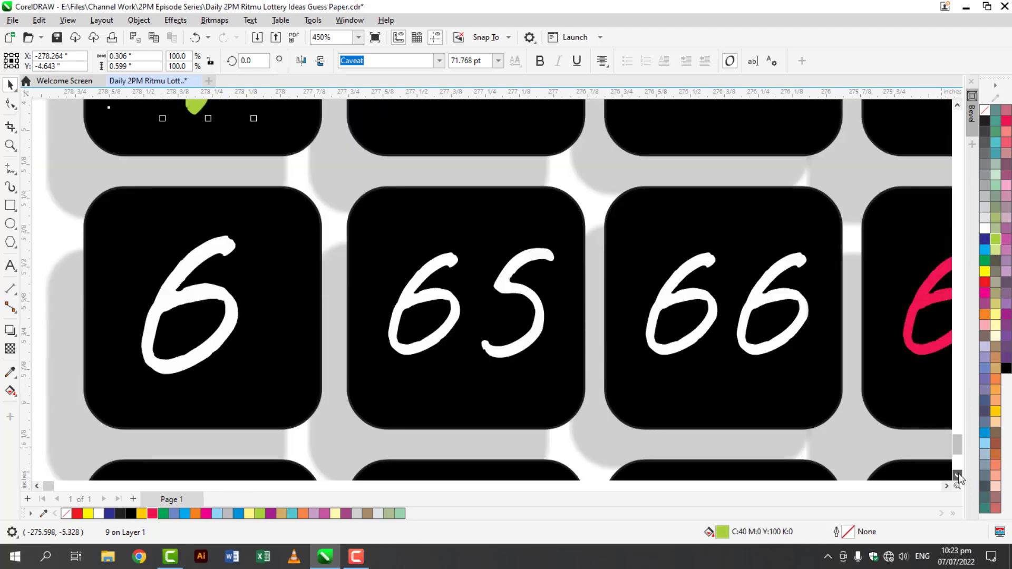
left_click(958, 473)
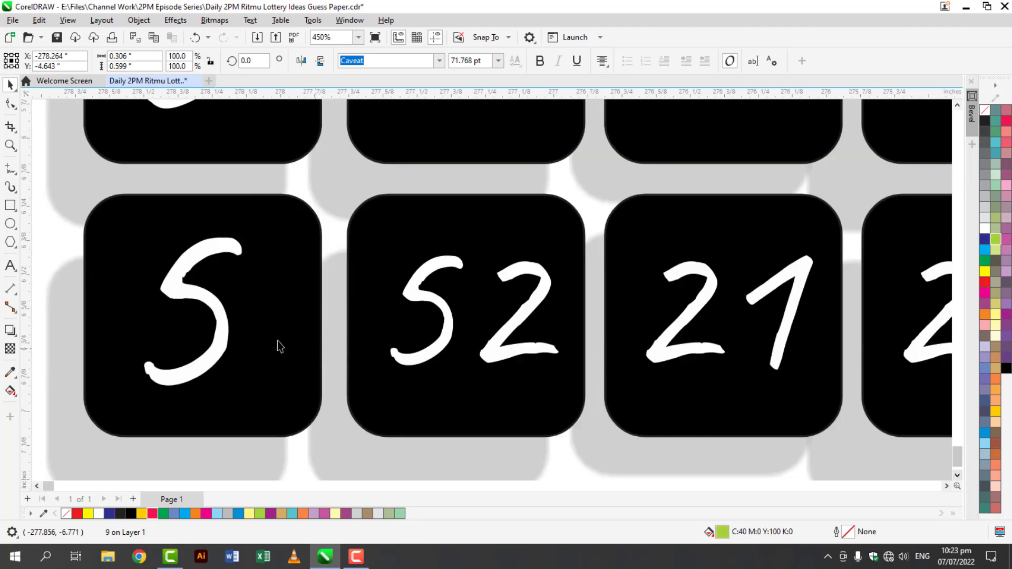
left_click(225, 354)
left_click(996, 240)
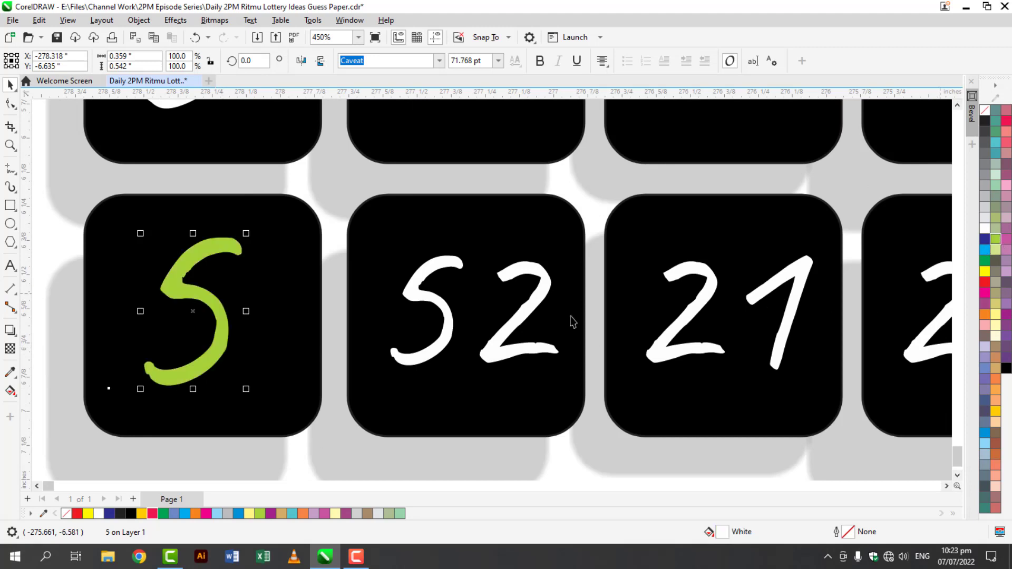
Change the numbers in the fifth row's third and fourth tiles to 51 and 59.
double_click(688, 352)
key("ctrl+a")
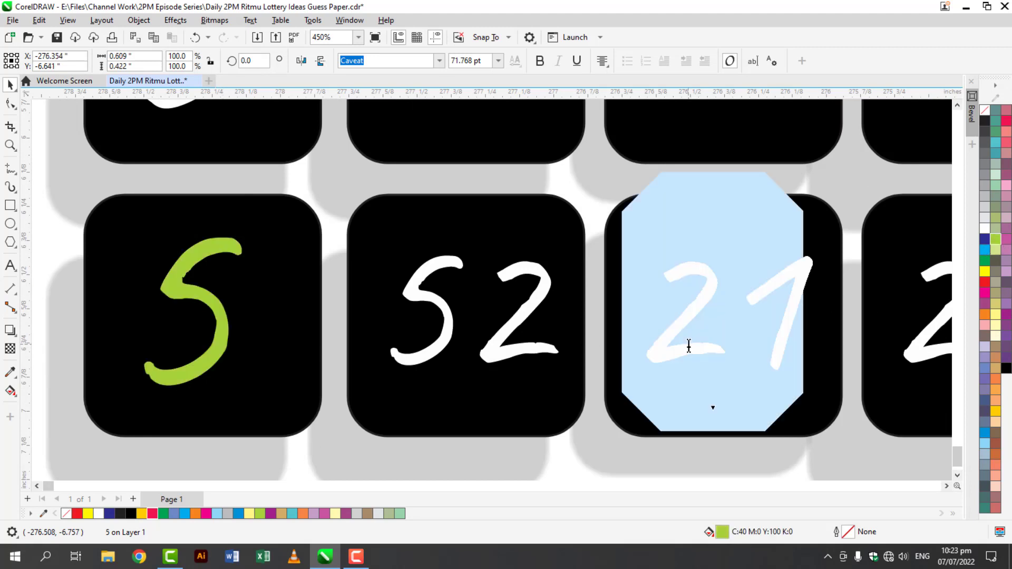
type("51")
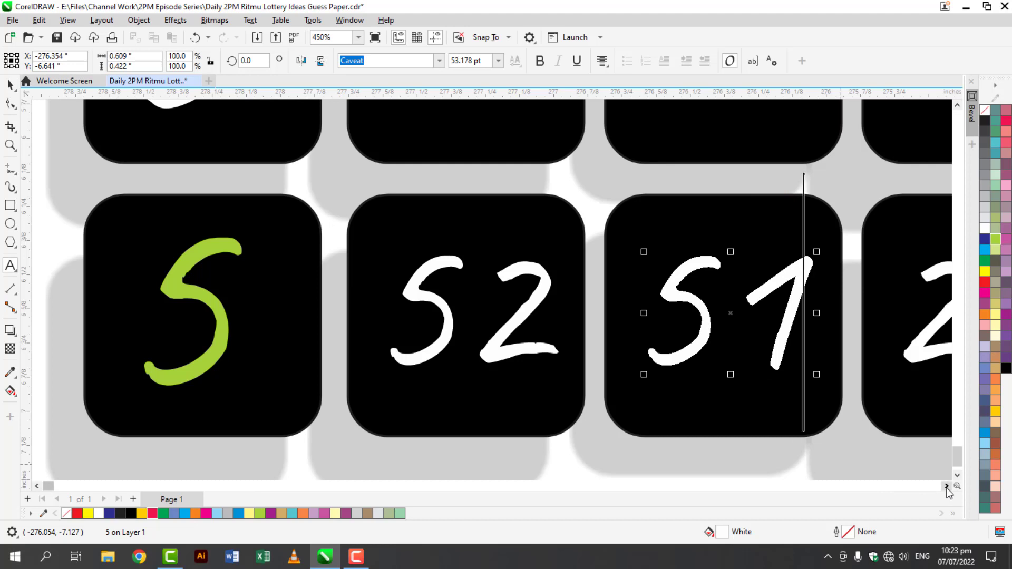
left_click(947, 486)
left_click(947, 486)
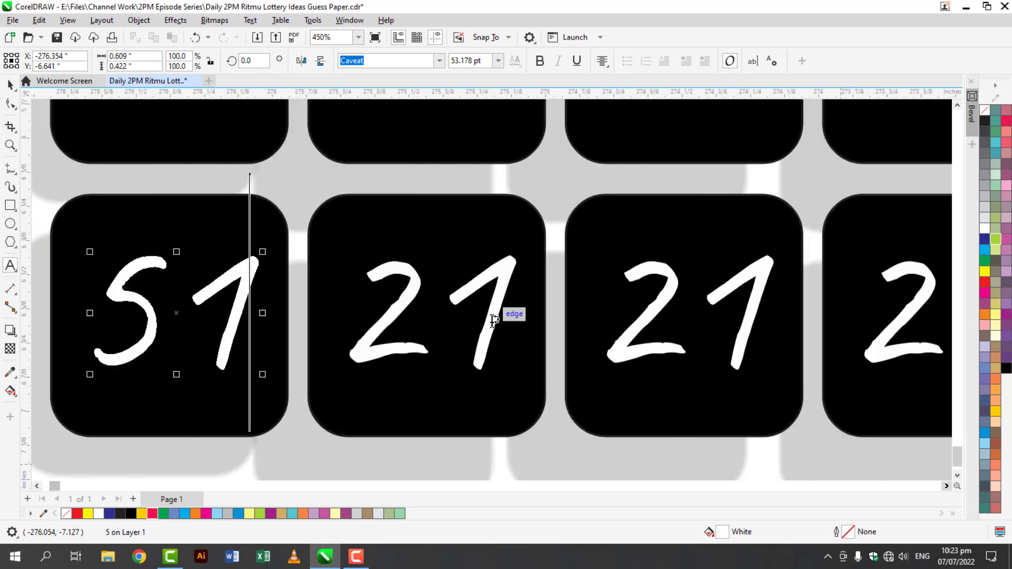
left_click(494, 319)
key("ctrl+a")
type("59")
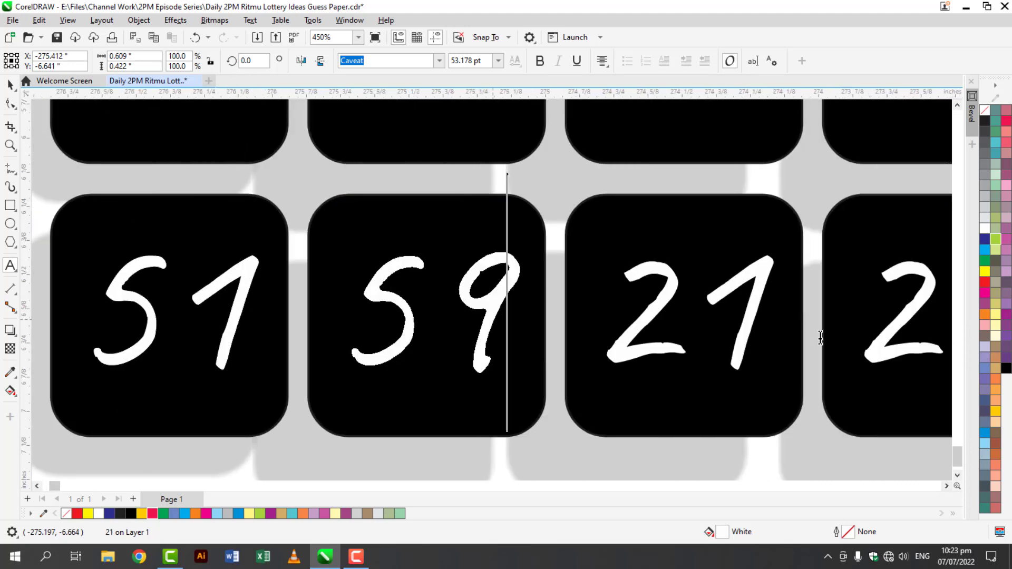
Change the numbers in the fifth row's fifth and sixth tiles to 56 and 55.
left_click(738, 331)
key("ctrl+a")
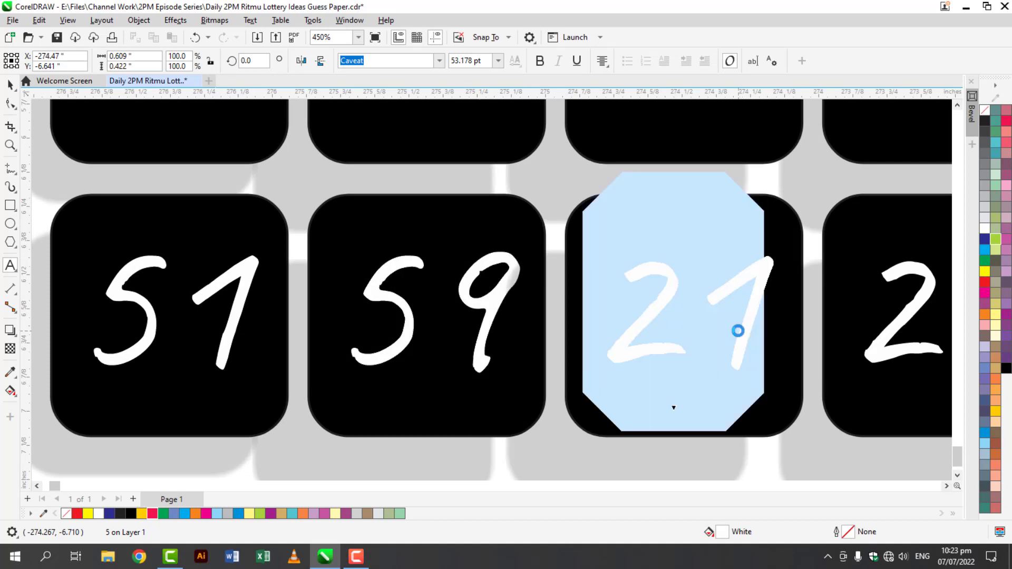
type("56")
key("Escape")
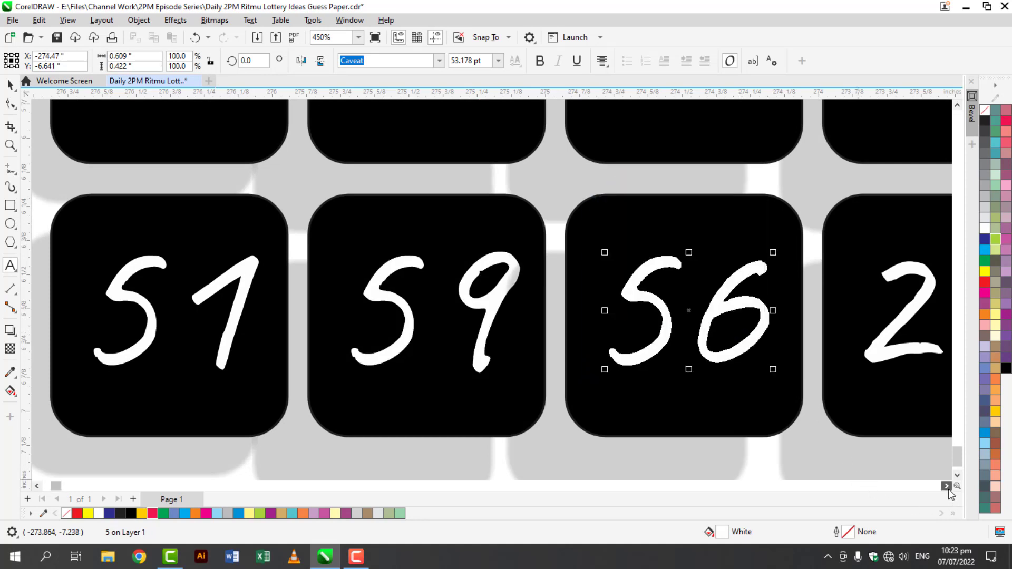
scroll(948, 489, "right", 5)
left_click(607, 343)
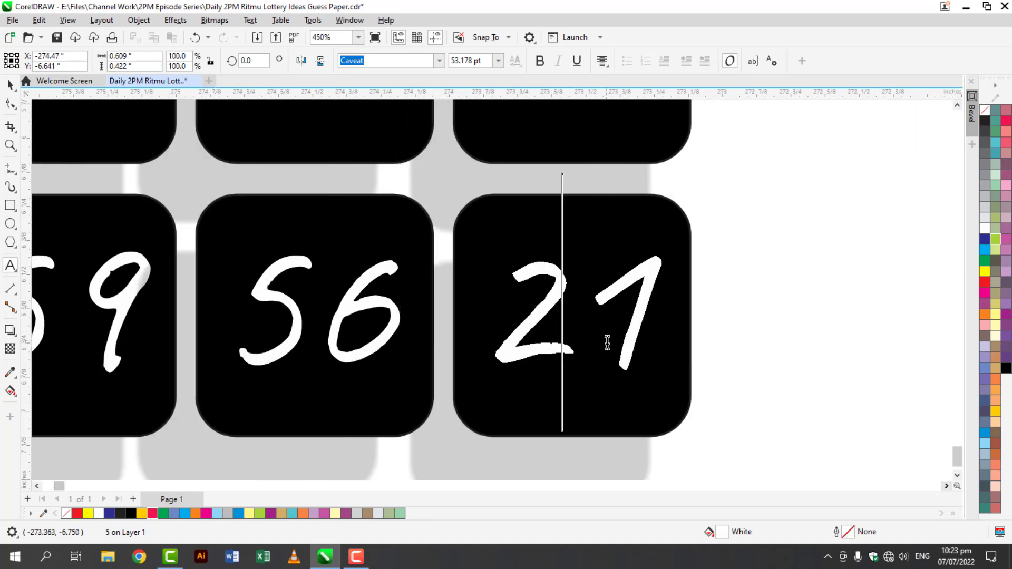
key("ctrl+a")
type("55")
Fill the number 56 in the fifth row with red (C:0 M:100 Y:100 K:0) and place a copy of it below its tile.
left_click(12, 85)
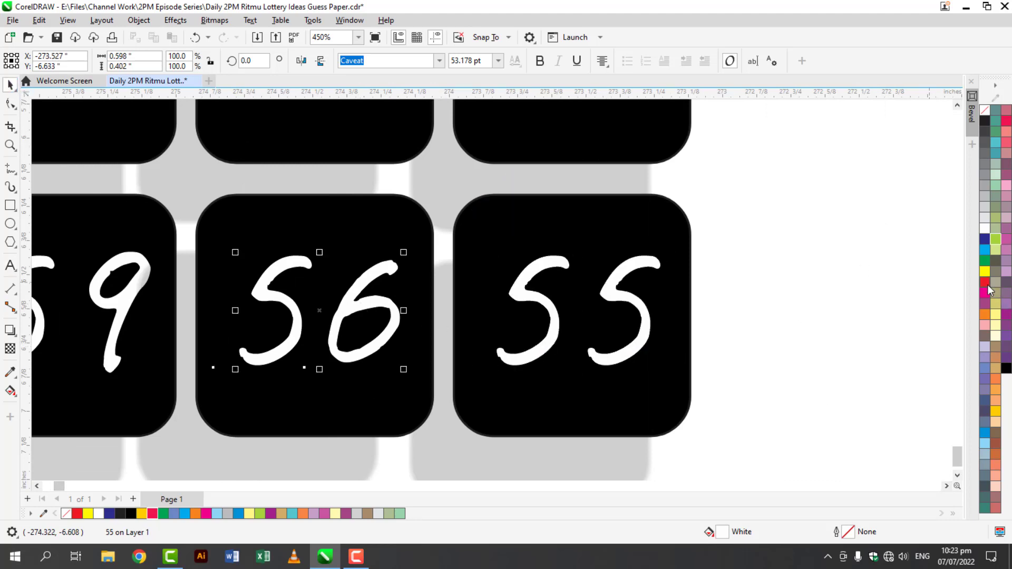
left_click(986, 284)
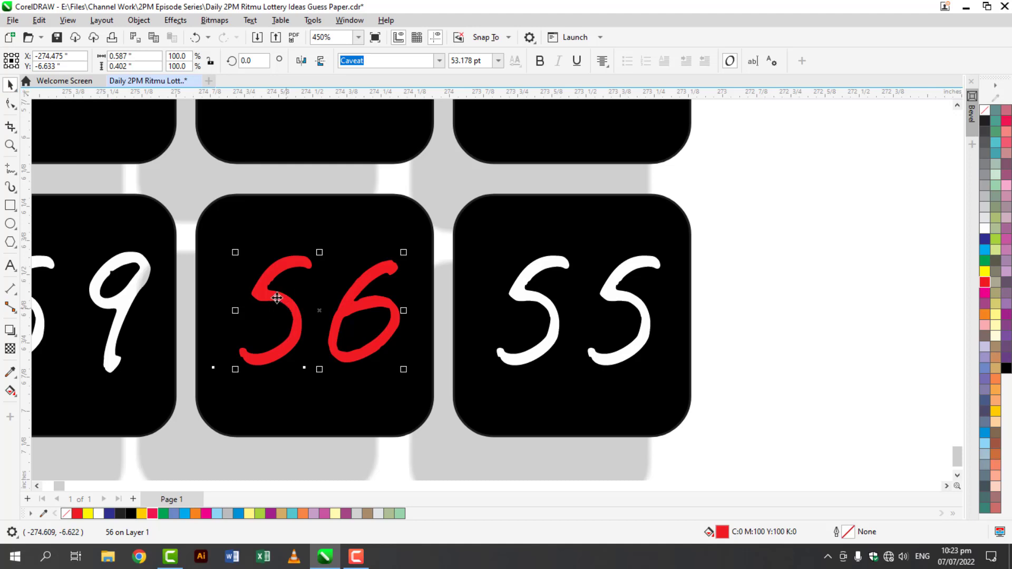
left_click_drag(264, 394, 255, 533)
right_click(255, 533)
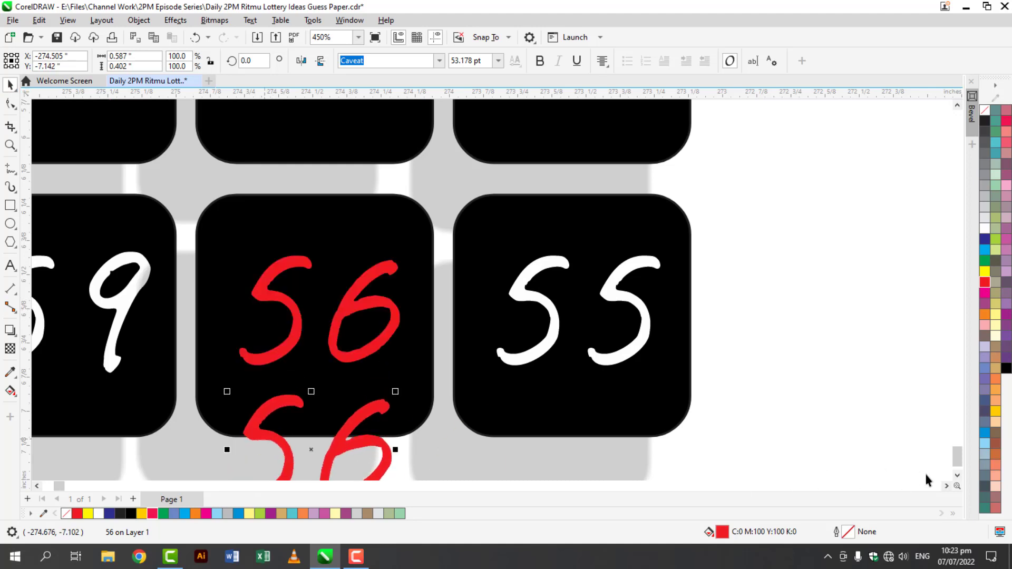
scroll(958, 480, "down", 5)
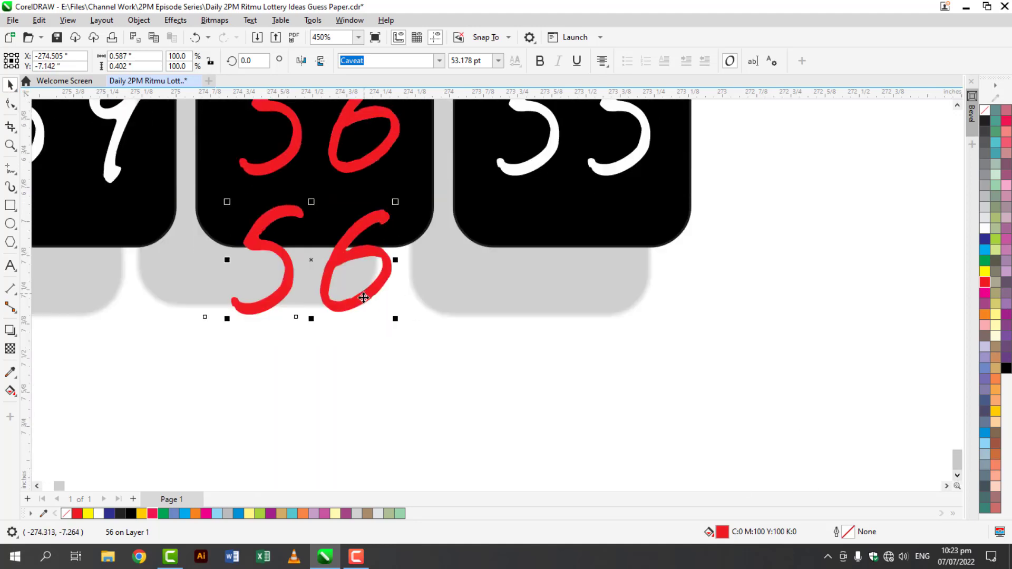
left_click_drag(364, 297, 300, 357)
Change the text of the red copy below the tiles to 9-1-2-6.
double_click(299, 353)
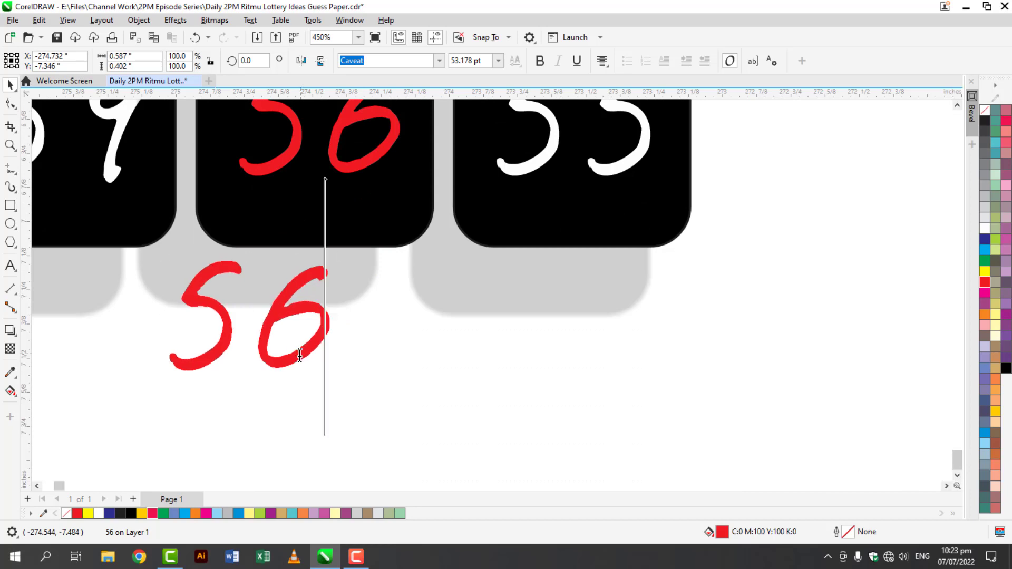
key("ctrl+a")
type("9-1-")
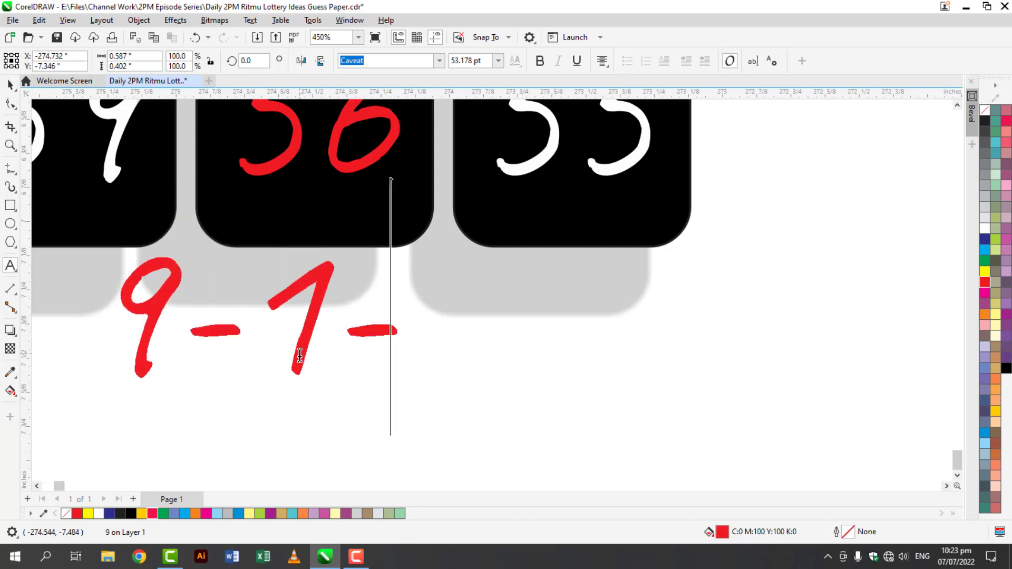
type("2-6")
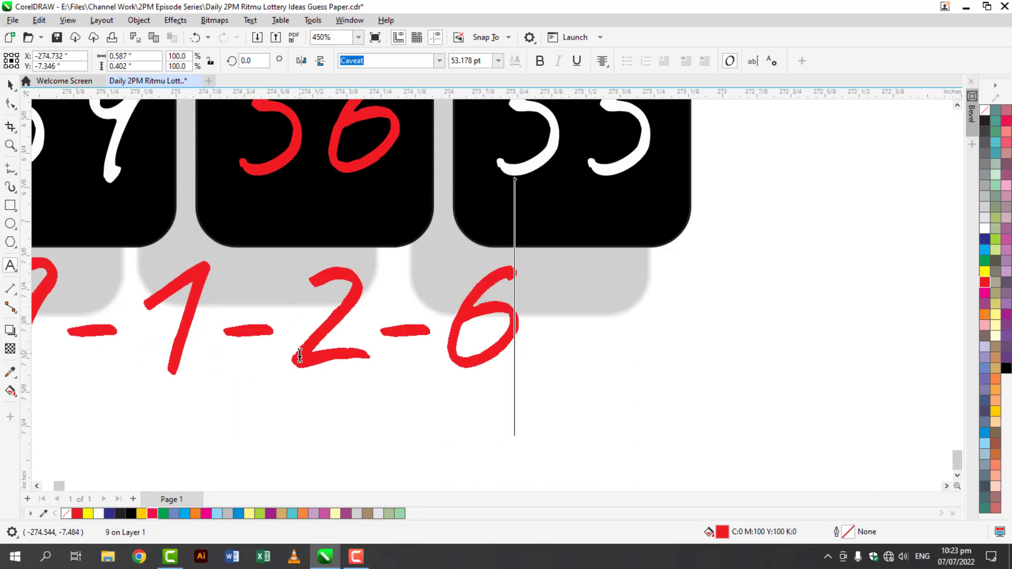
left_click(10, 84)
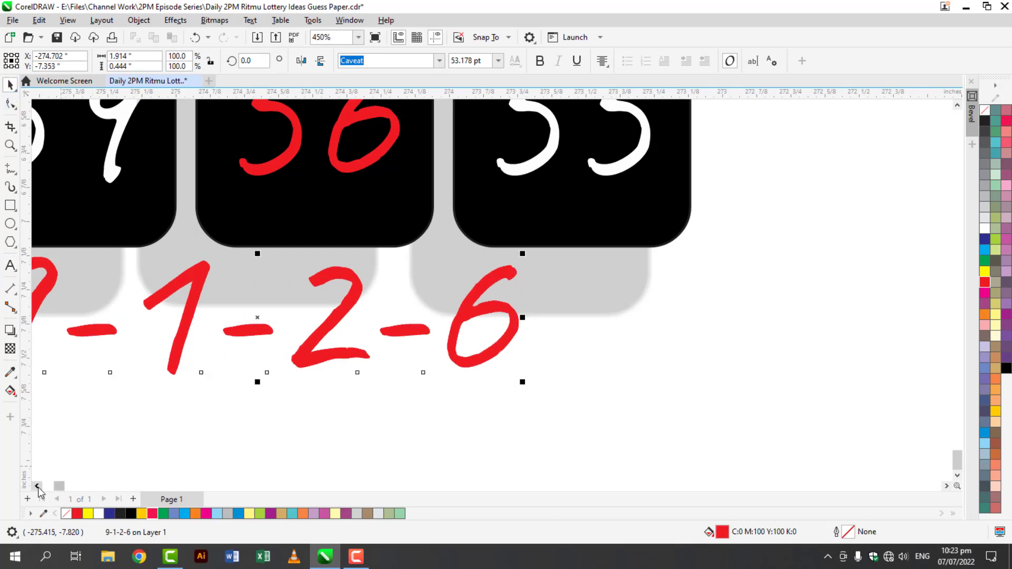
Move the red 9-1-2-6 text down and slightly left so it clears the shadows of the fifth row's tiles.
left_click(37, 486)
left_click_drag(460, 315, 422, 374)
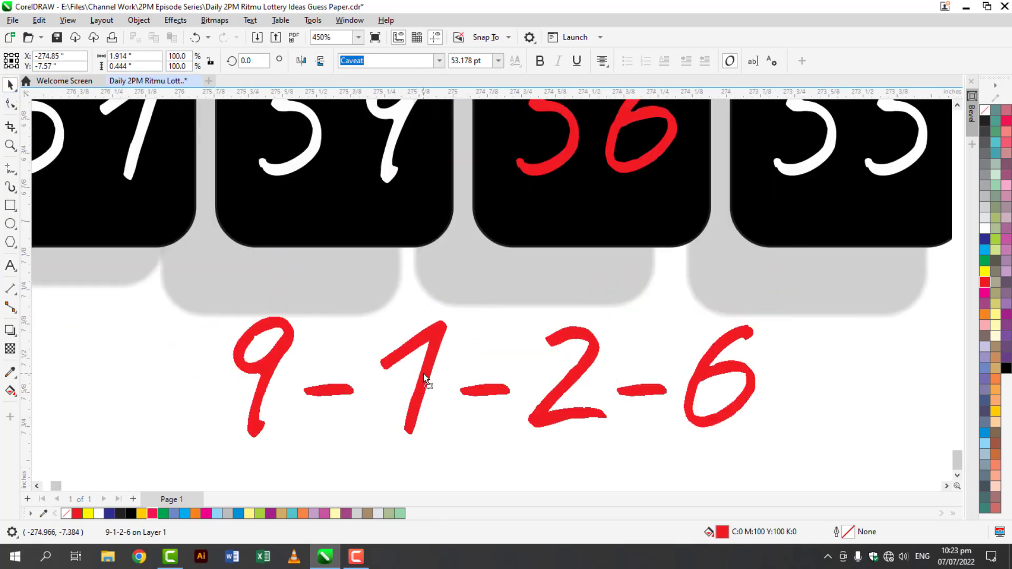
left_click(104, 416)
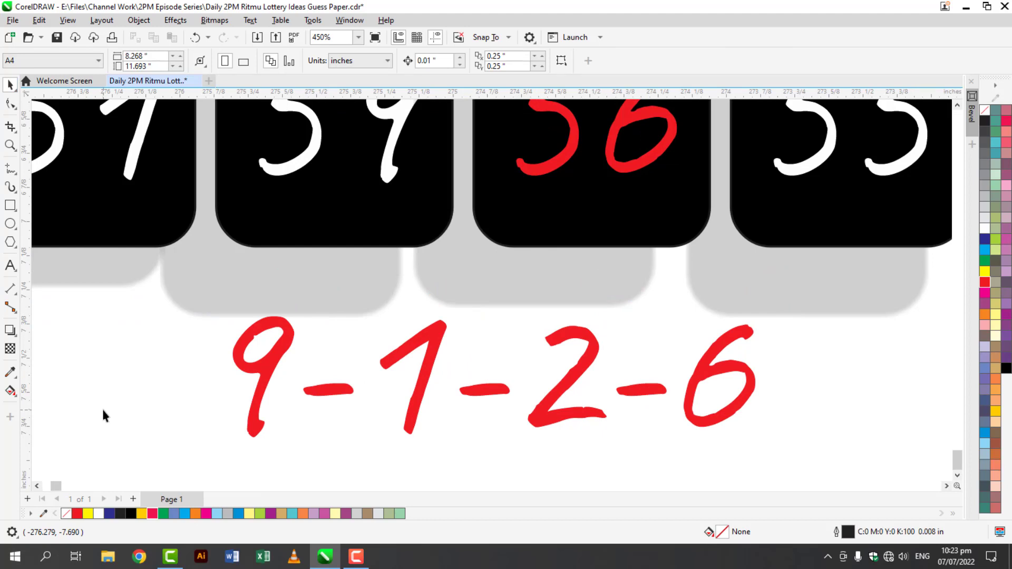